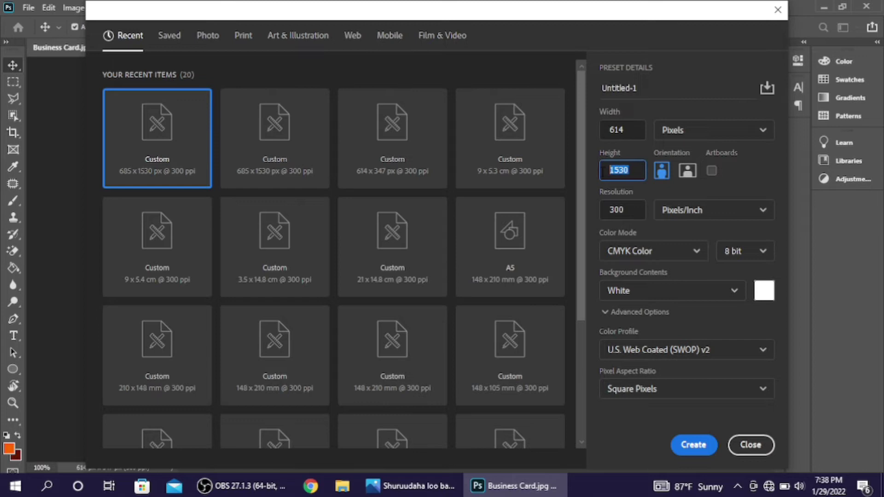
# Step: Set the new document's height to 347 pixels with landscape orientation, checking the size against the business card requirements image
pyautogui.write('4')
pyautogui.press('BackSpace')
pyautogui.write('347')
pyautogui.click(451, 490)
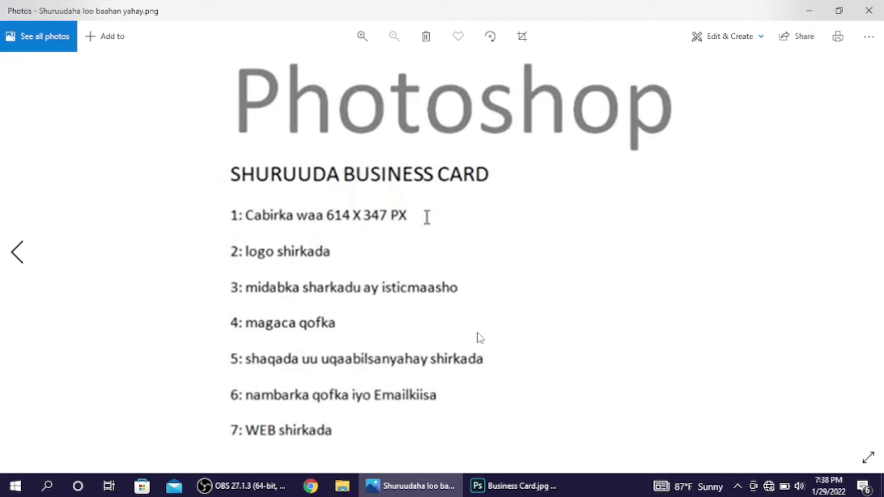
pyautogui.click(525, 483)
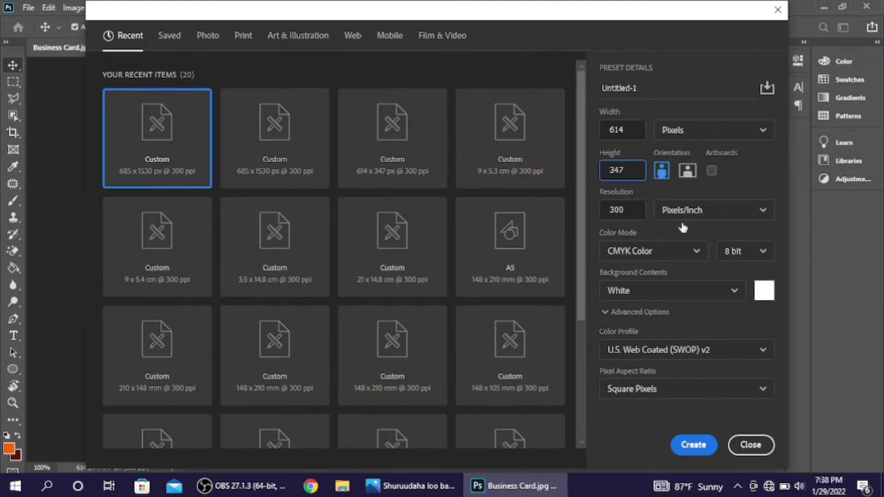
pyautogui.click(691, 173)
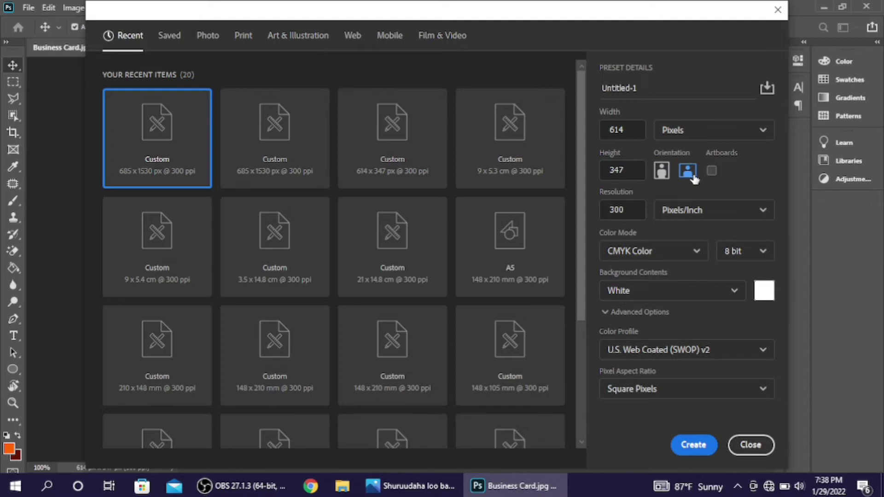
# Step: Keep CMYK Color as the color mode and Pixels as the unit, and create the document
pyautogui.click(697, 252)
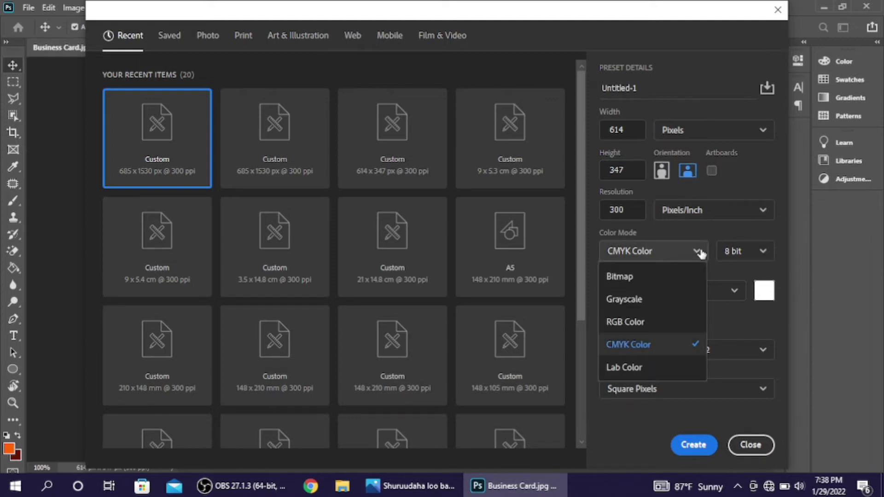
pyautogui.click(668, 354)
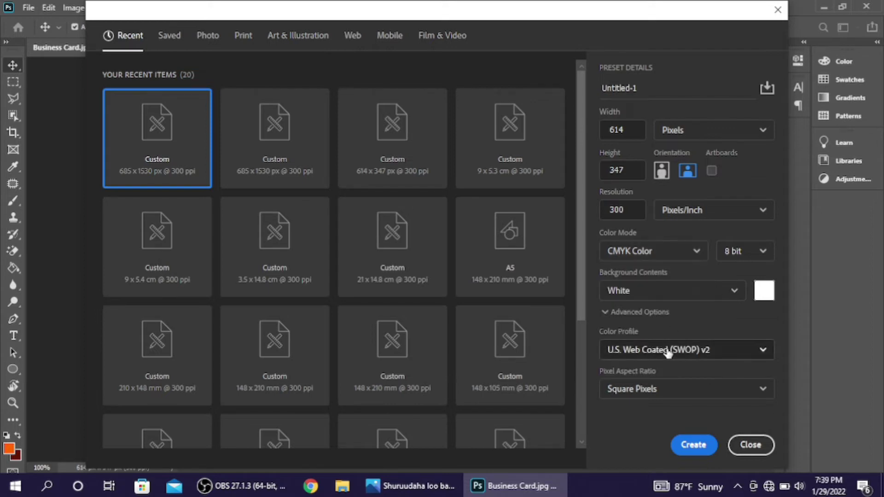
pyautogui.click(741, 135)
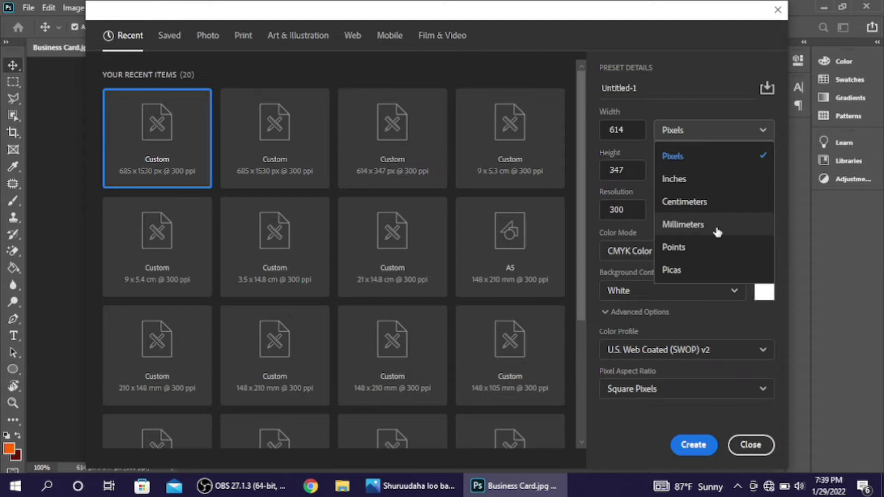
pyautogui.click(719, 162)
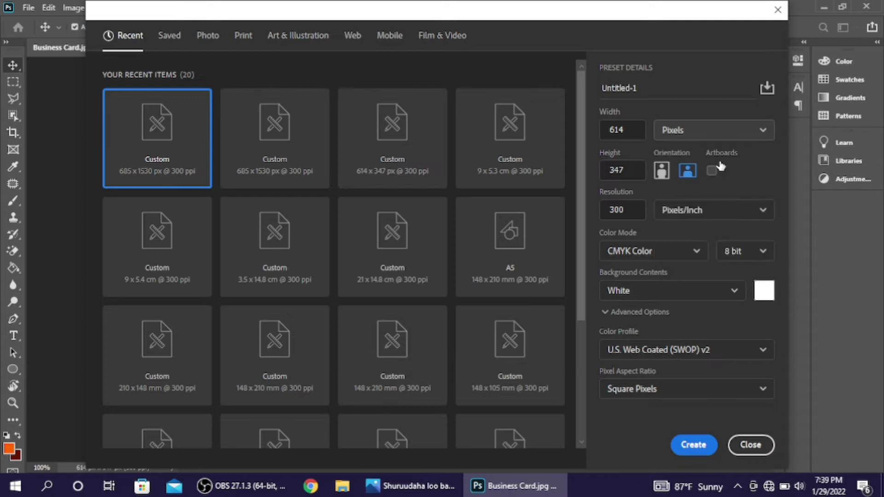
pyautogui.click(691, 445)
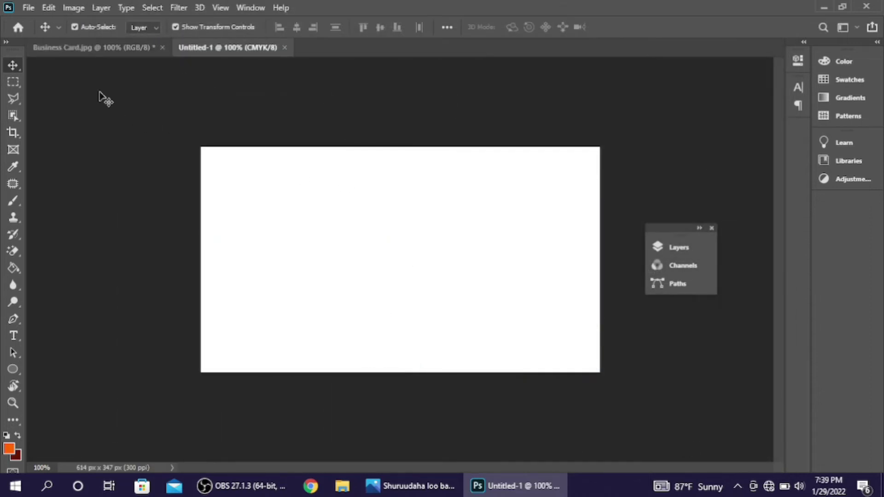
# Step: Compare the blank document with the finished Business Card.jpg design
pyautogui.click(100, 57)
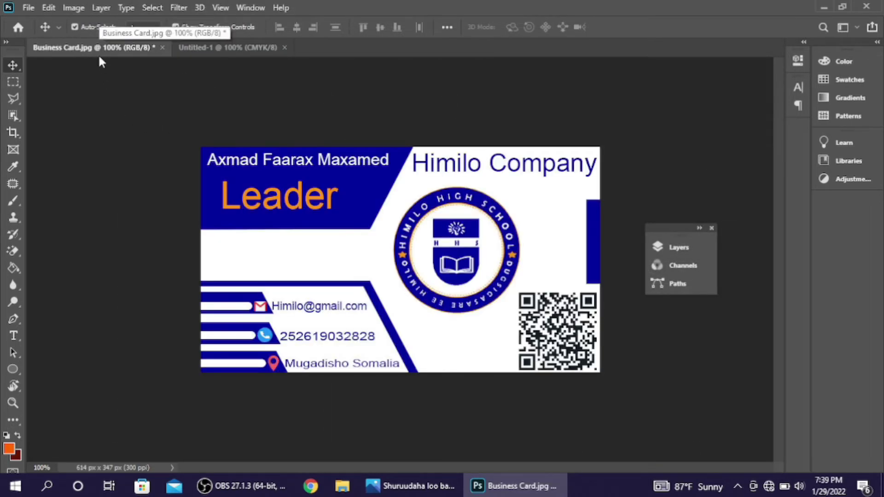
pyautogui.click(200, 55)
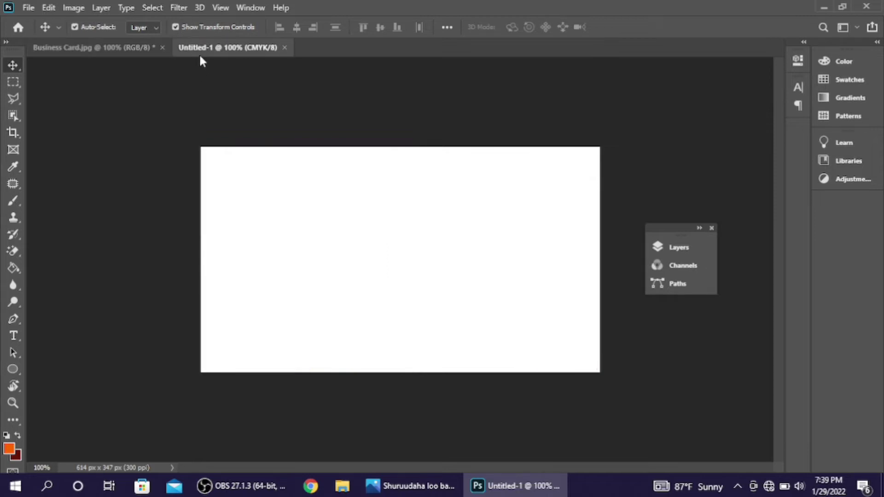
pyautogui.click(133, 46)
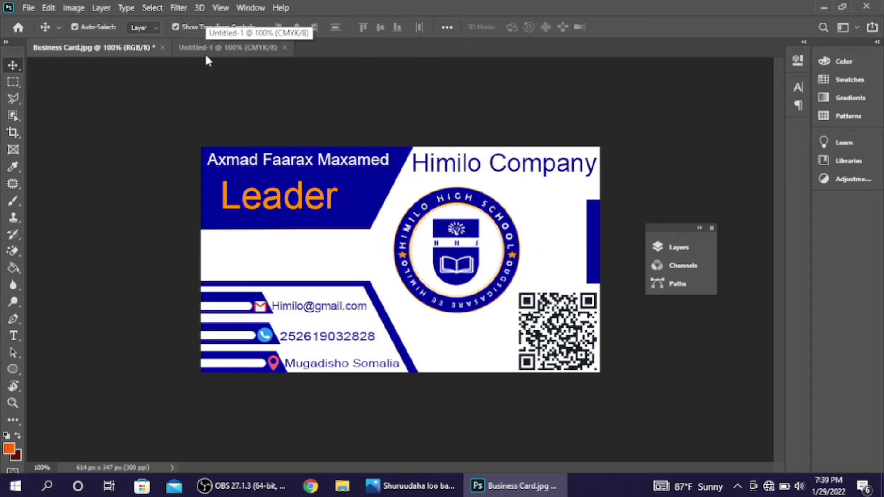
pyautogui.click(217, 50)
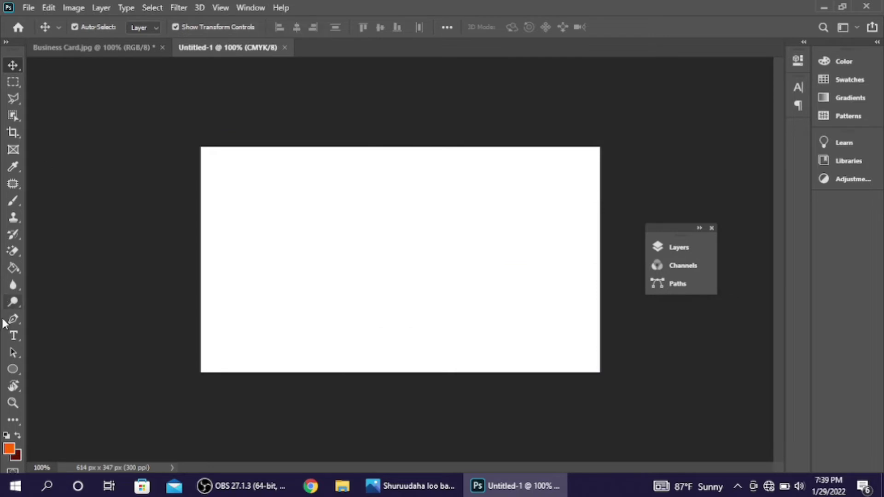
# Step: Draw a rectangle about 560 px wide and 90 px high across the lower part of the card, starting beyond its left edge
pyautogui.click(9, 366)
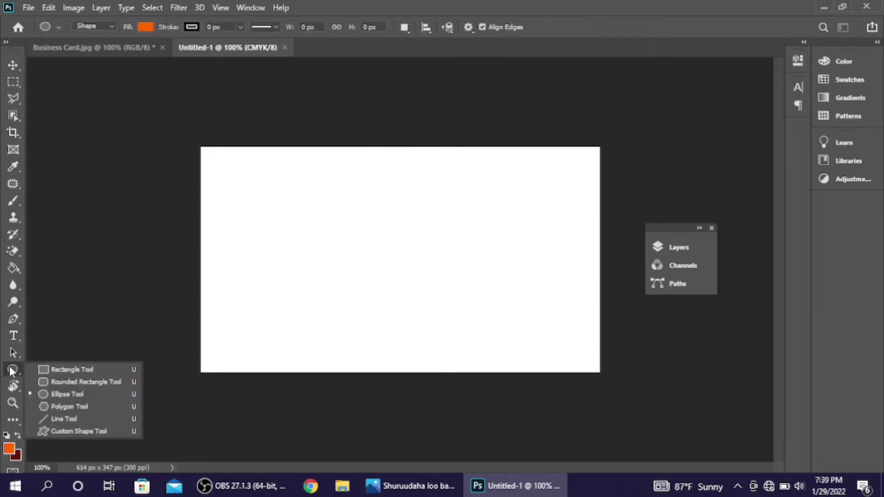
pyautogui.click(40, 368)
pyautogui.moveTo(111, 330); pyautogui.dragTo(475, 272)
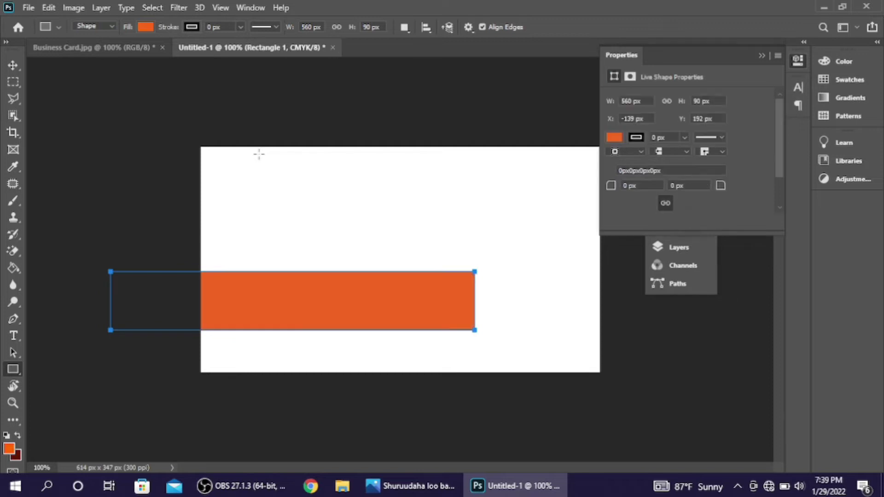
# Step: Stretch the rectangle downward to 180 px high and shift it left so it fills the card's lower-left area past the bottom edge
pyautogui.click(13, 64)
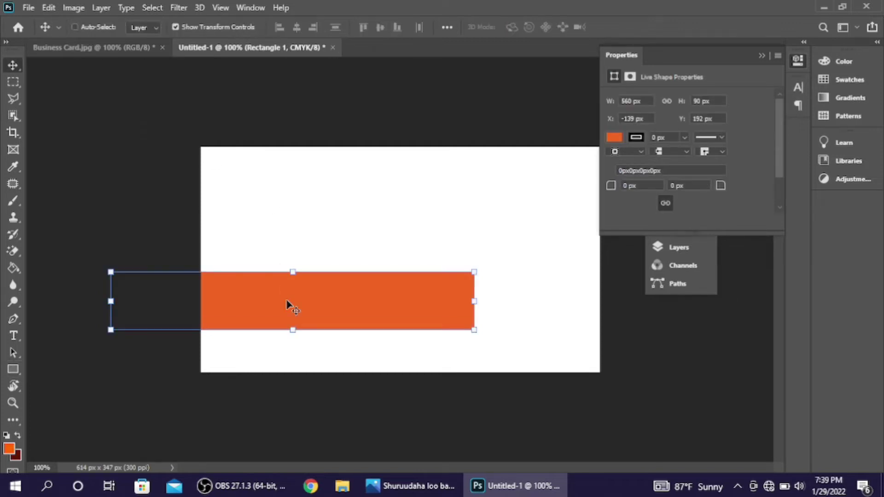
pyautogui.hotkey('ctrl', 't')
pyautogui.moveTo(291, 327); pyautogui.dragTo(284, 388)
pyautogui.moveTo(351, 341); pyautogui.dragTo(299, 341)
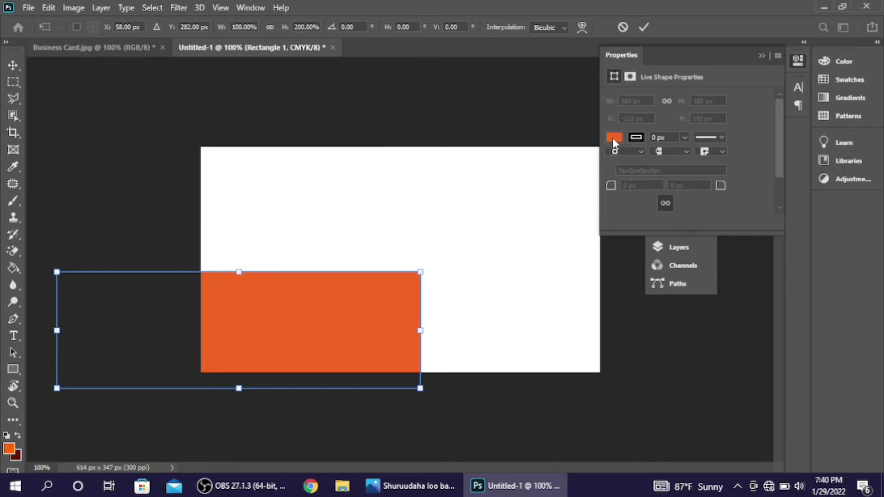
# Step: Change the rectangle's fill to a recently used dark blue
pyautogui.click(11, 370)
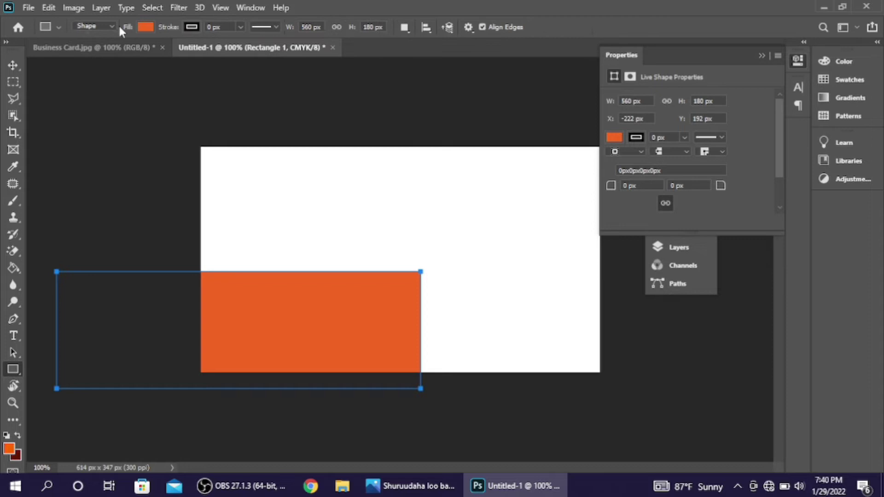
pyautogui.click(146, 26)
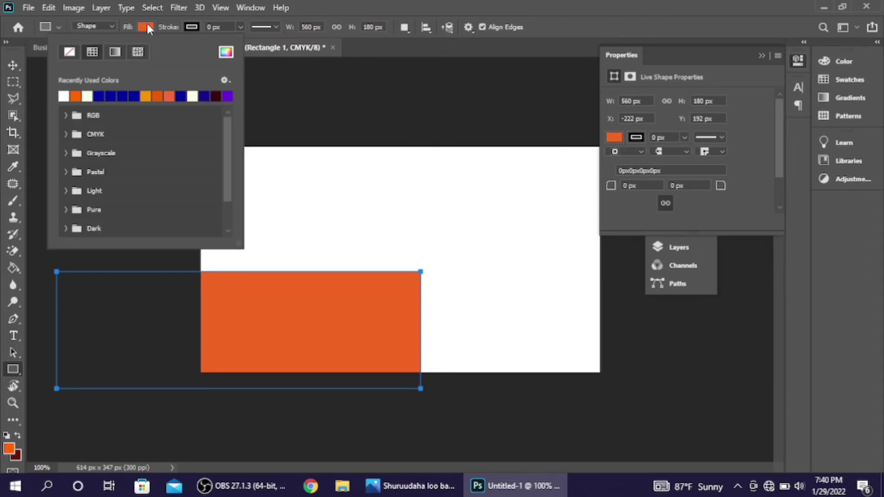
pyautogui.click(120, 96)
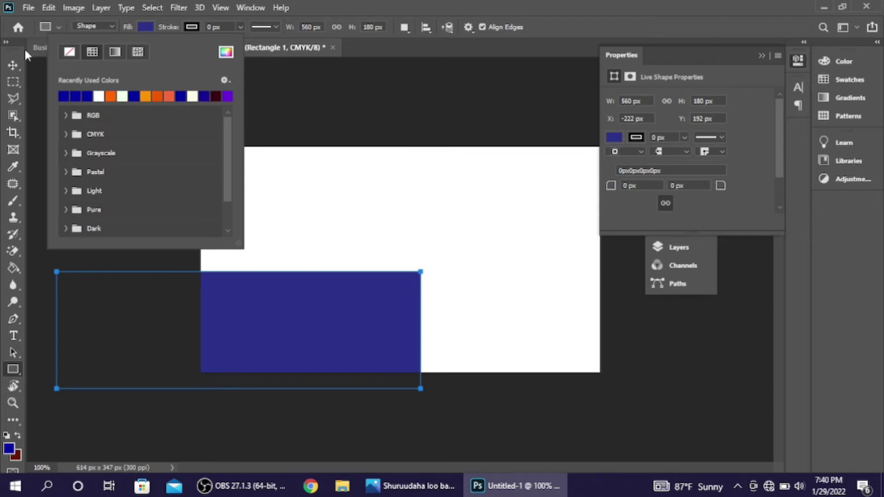
pyautogui.click(13, 66)
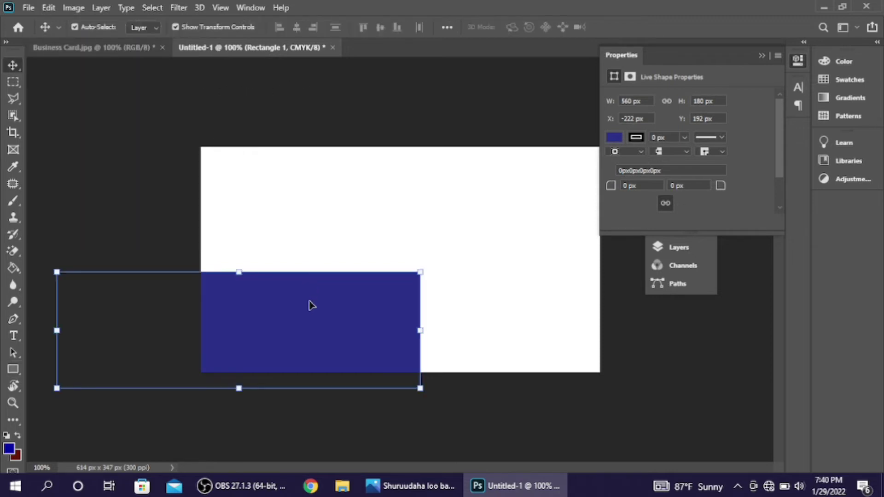
# Step: Check the reference card and apply a Perspective transform to the blue rectangle, widening its base so the right edge slants outward
pyautogui.click(118, 48)
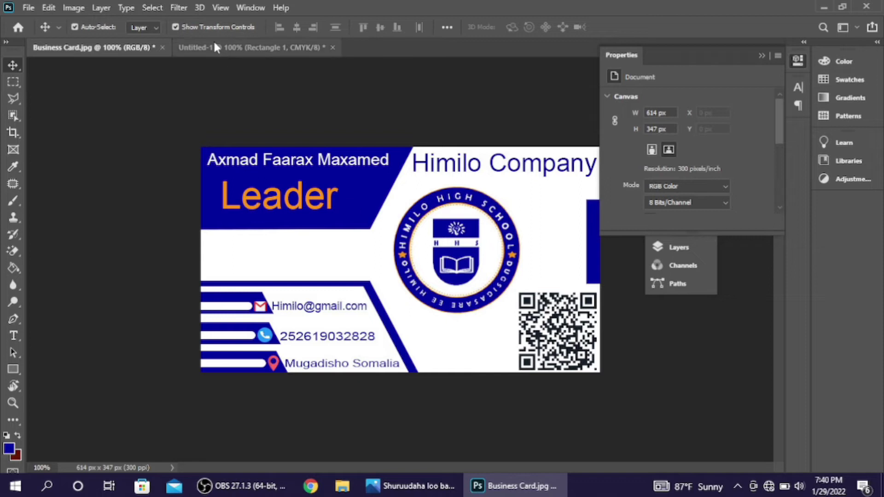
pyautogui.click(215, 46)
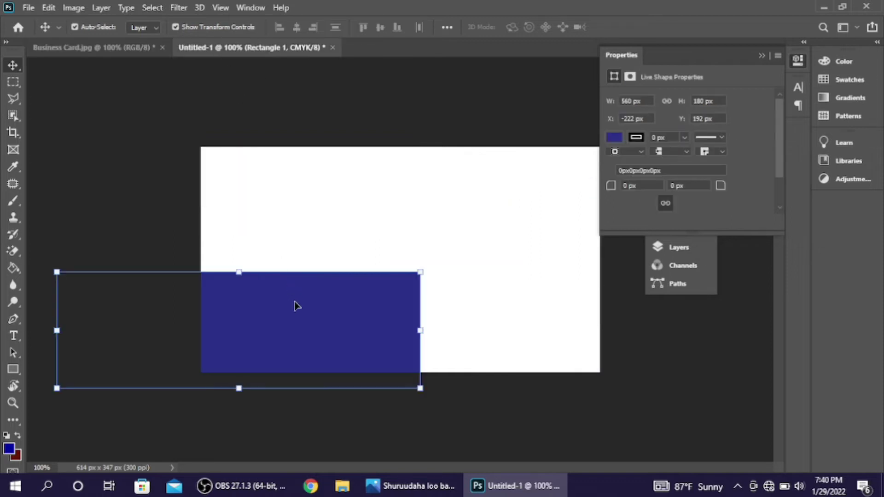
pyautogui.hotkey('ctrl', 't')
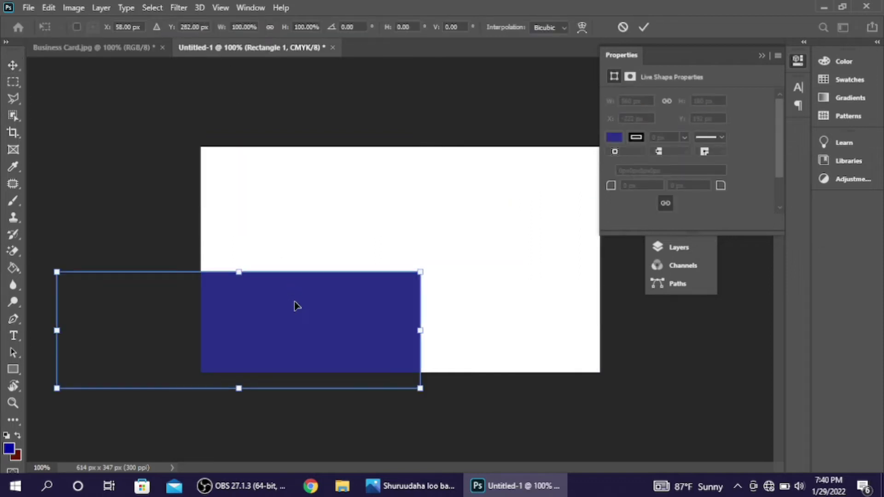
pyautogui.rightClick(297, 306)
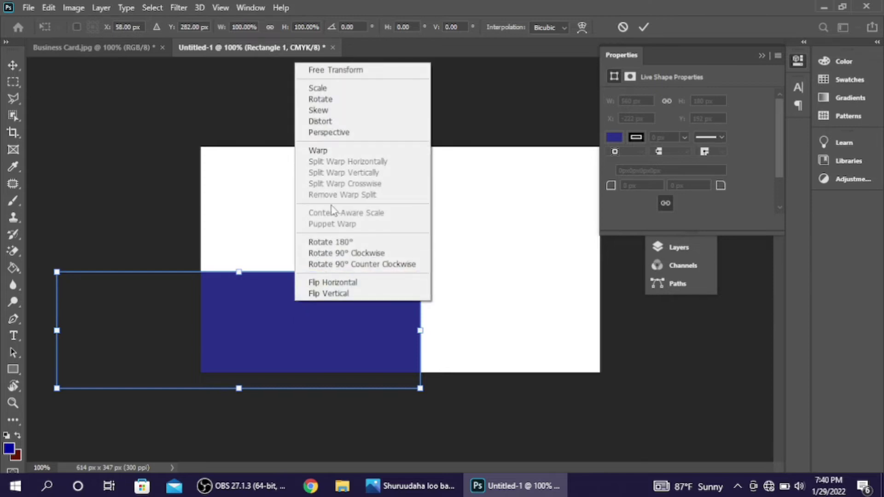
pyautogui.click(326, 133)
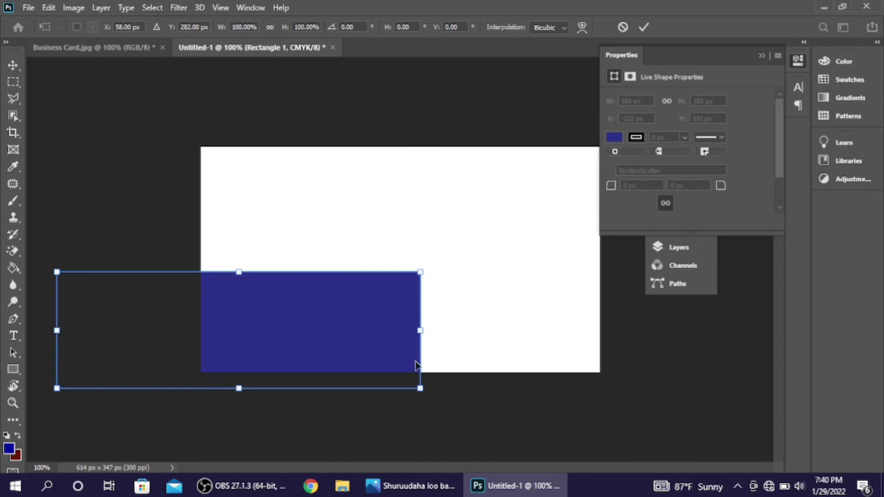
pyautogui.moveTo(421, 390); pyautogui.dragTo(474, 389)
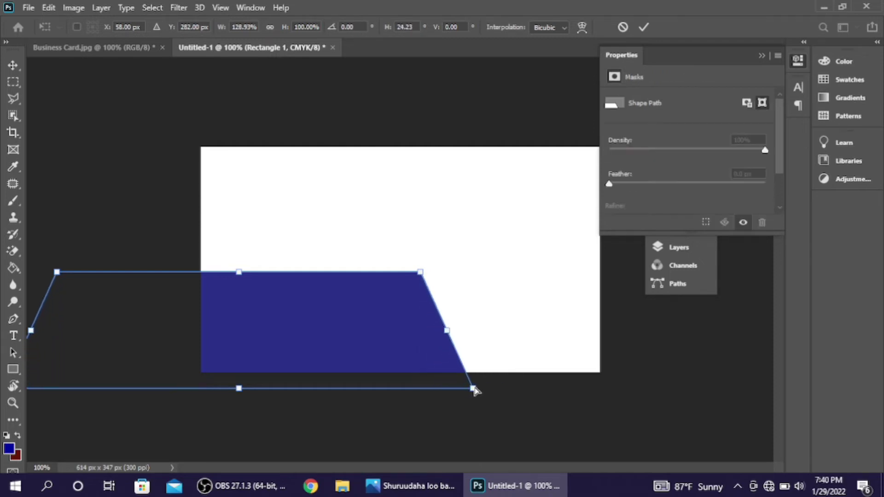
pyautogui.click(649, 26)
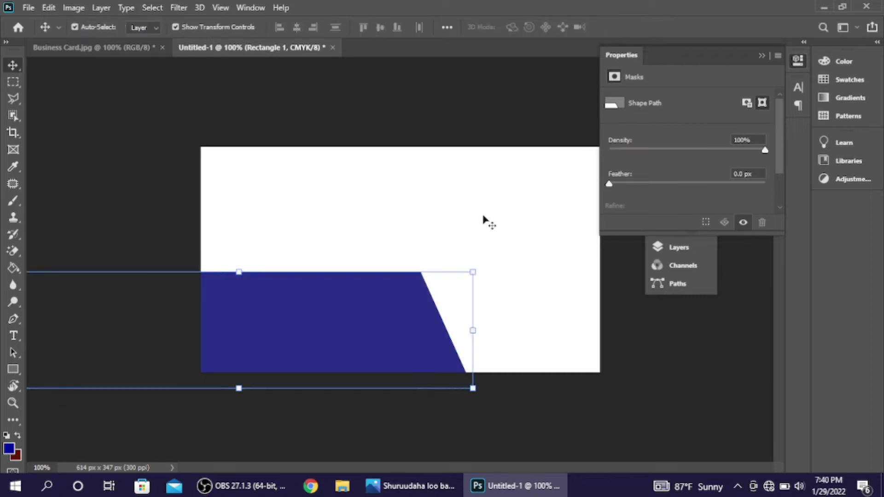
# Step: Duplicate the blue trapezoid into the card's upper-left area and shift the original lower one to the left
pyautogui.moveTo(371, 327); pyautogui.dragTo(363, 195)
pyautogui.keyDown('alt'); pyautogui.click(334, 330); pyautogui.keyUp('alt')
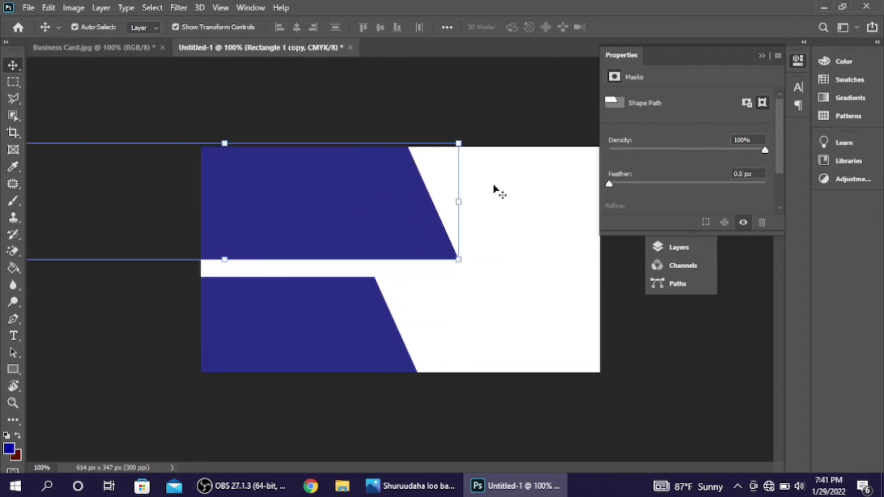
# Step: Rotate the upper trapezoid about 179.5 degrees and move it up into the card's top-left corner to mirror the lower shape
pyautogui.moveTo(471, 241); pyautogui.dragTo(112, 184)
pyautogui.moveTo(325, 198); pyautogui.dragTo(291, 184)
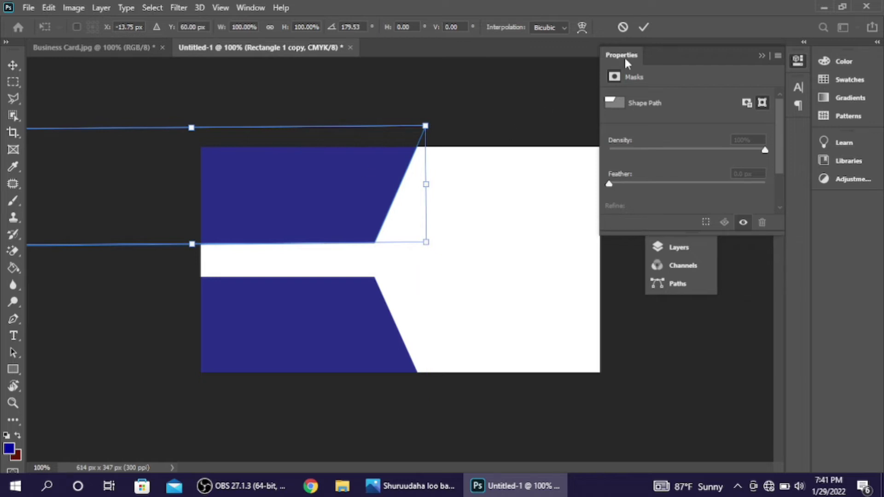
pyautogui.click(643, 29)
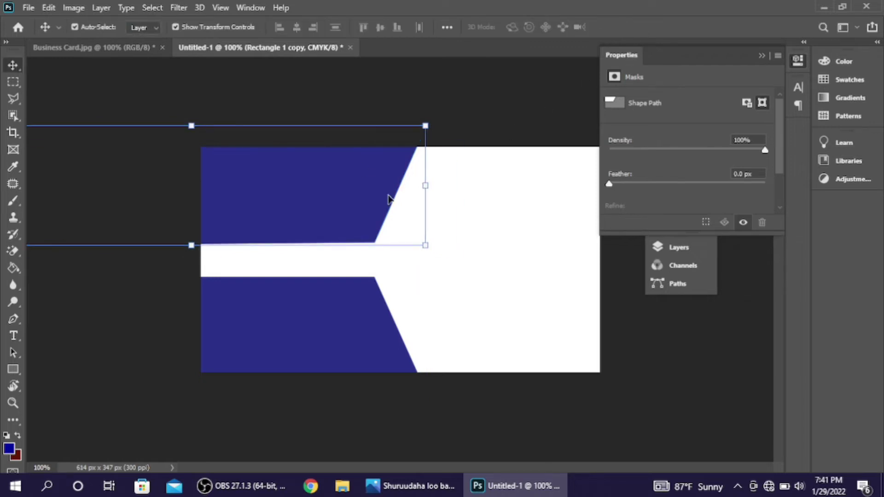
pyautogui.moveTo(367, 202); pyautogui.dragTo(366, 184)
pyautogui.click(427, 293)
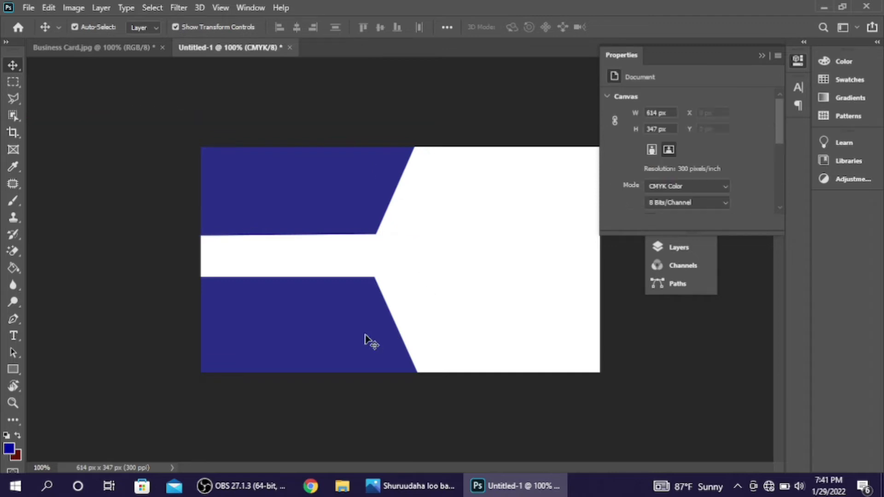
# Step: Check the reference card, turn off the transform controls display, and select the lower blue shape in the new document
pyautogui.click(130, 55)
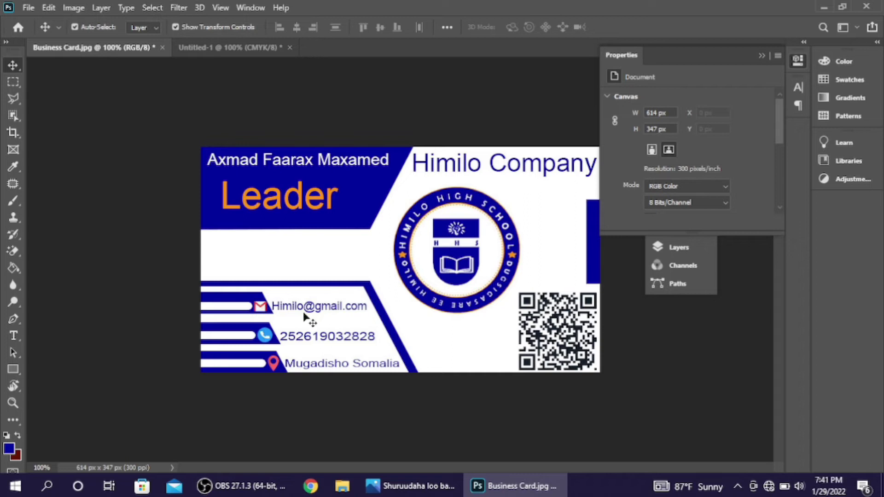
pyautogui.click(223, 27)
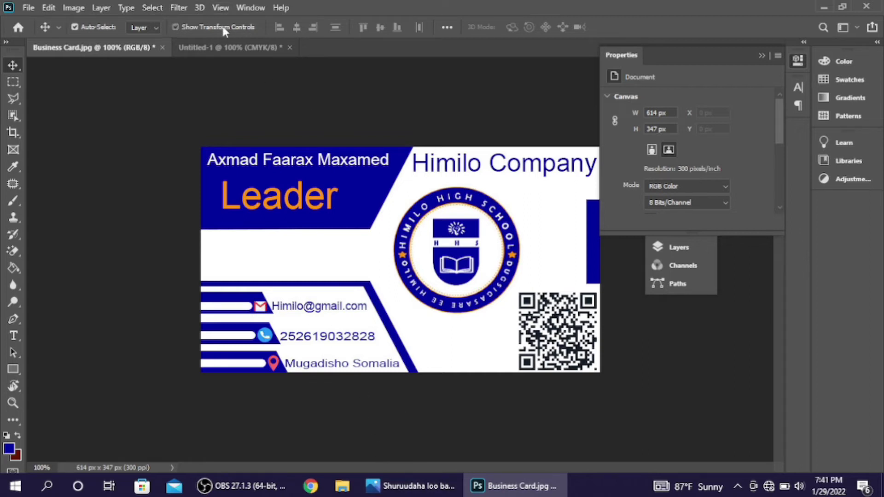
pyautogui.click(244, 48)
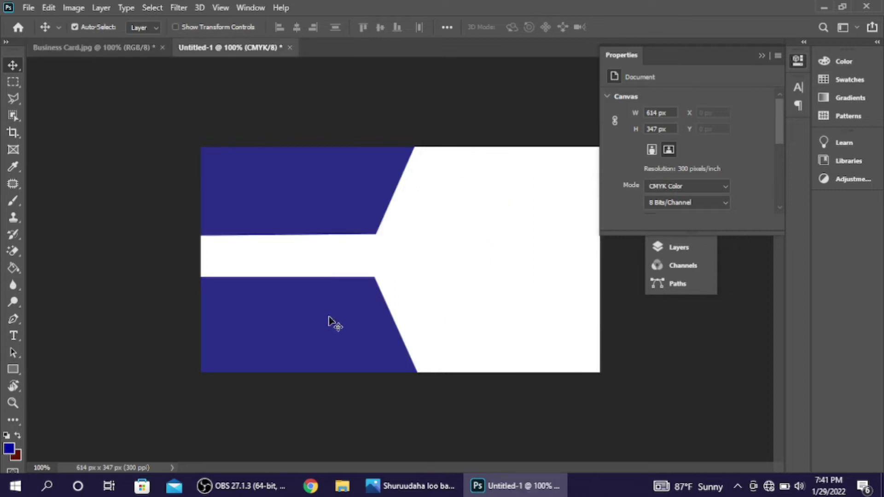
pyautogui.click(328, 321)
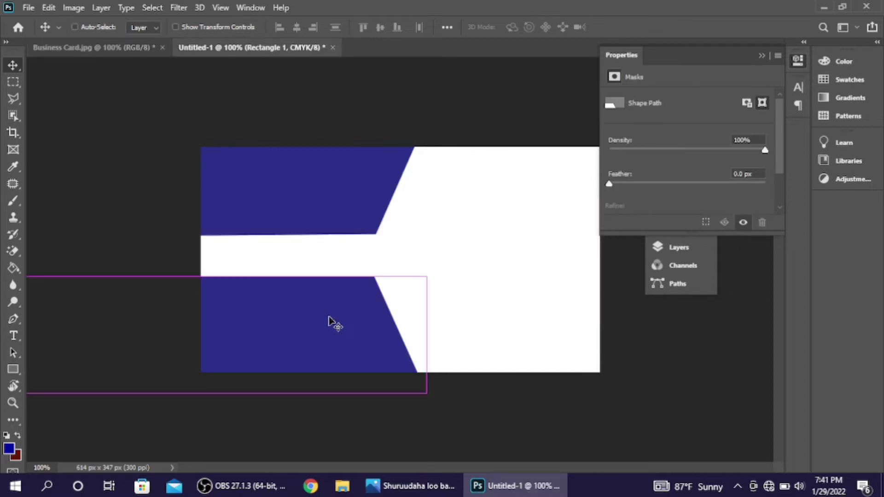
# Step: Duplicate the lower blue trapezoid in place and fill the copy with white
pyautogui.hotkey('ctrl', 'j')
pyautogui.hotkey('ctrl', 't')
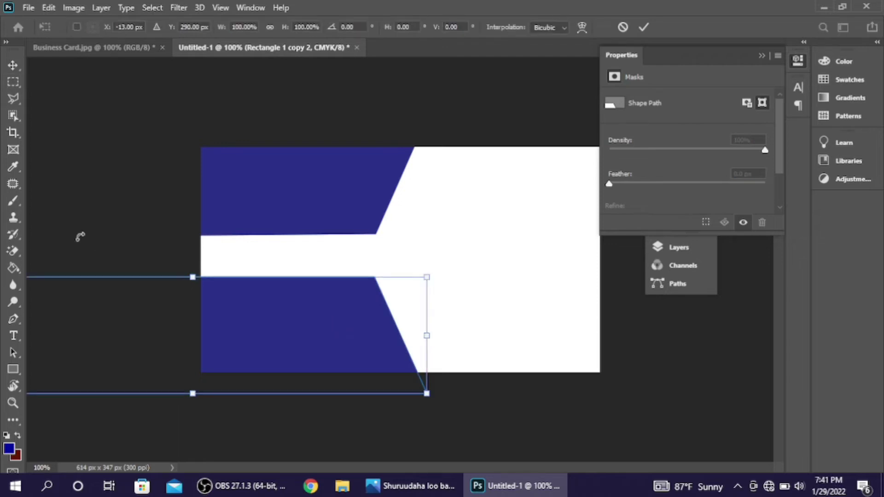
pyautogui.click(11, 372)
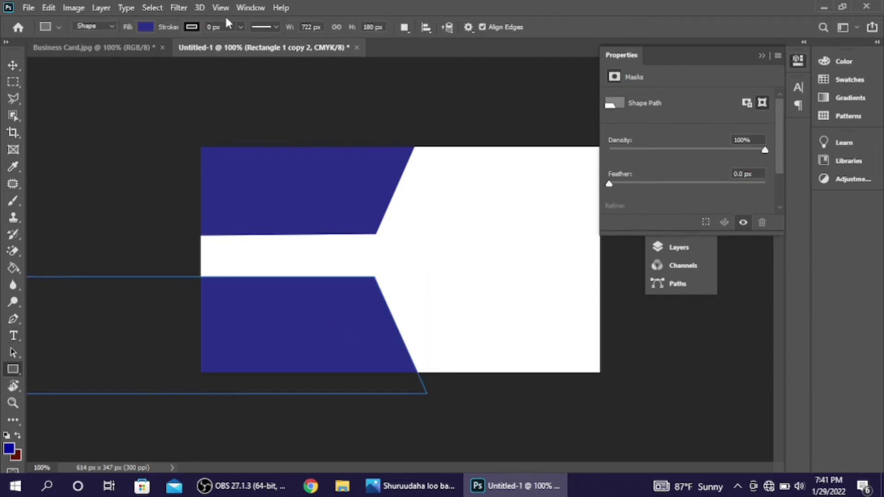
pyautogui.click(146, 26)
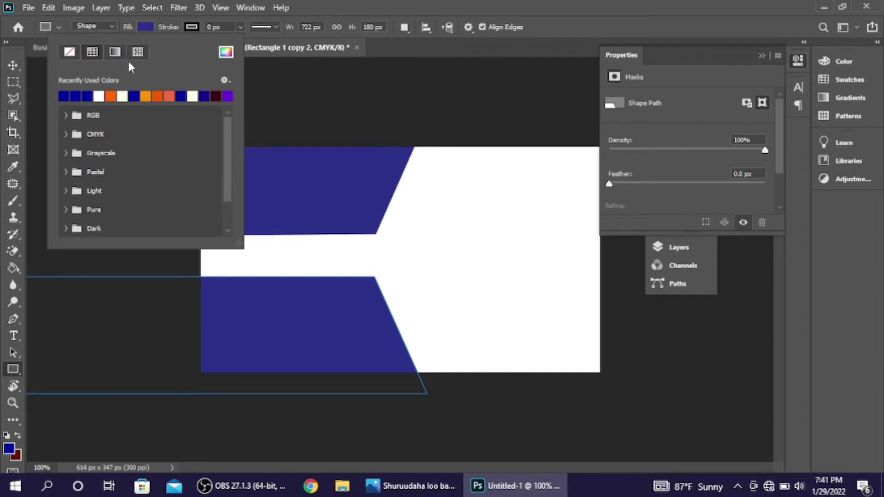
pyautogui.click(98, 96)
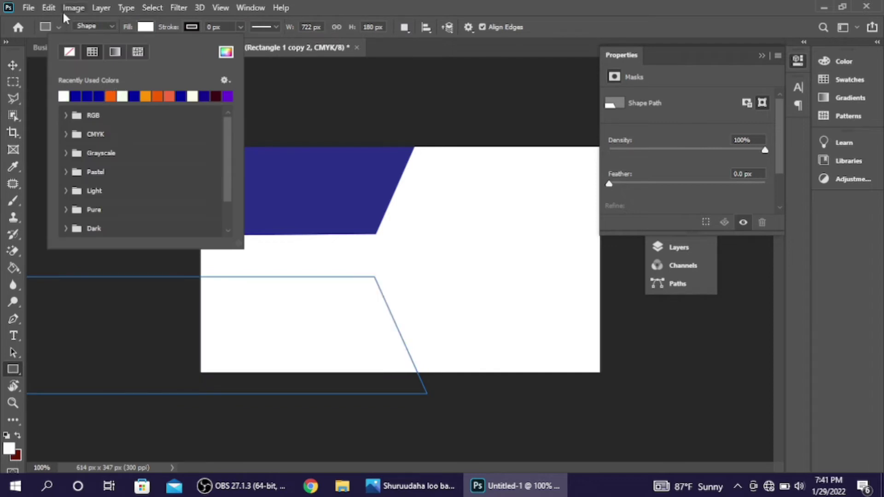
pyautogui.click(18, 67)
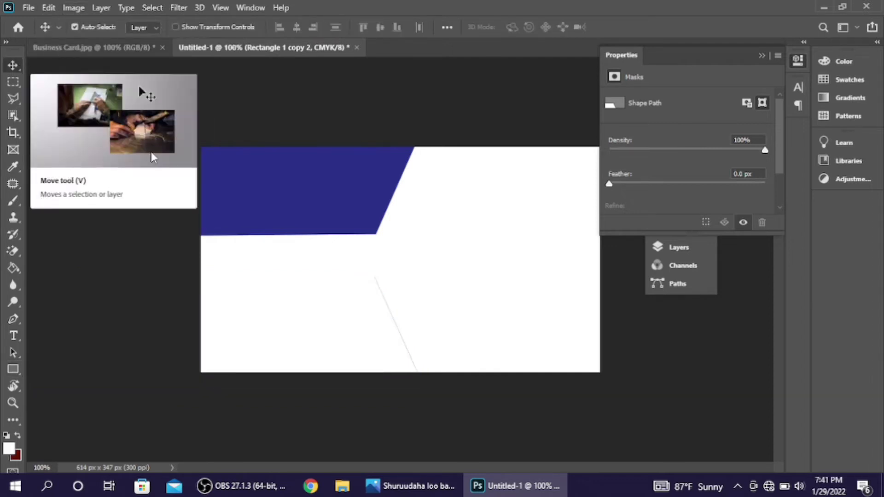
# Step: Nudge the white copy 13 px down and 5 px left so a thin blue border of the original shows along its edge
pyautogui.hotkey('ctrl', 't')
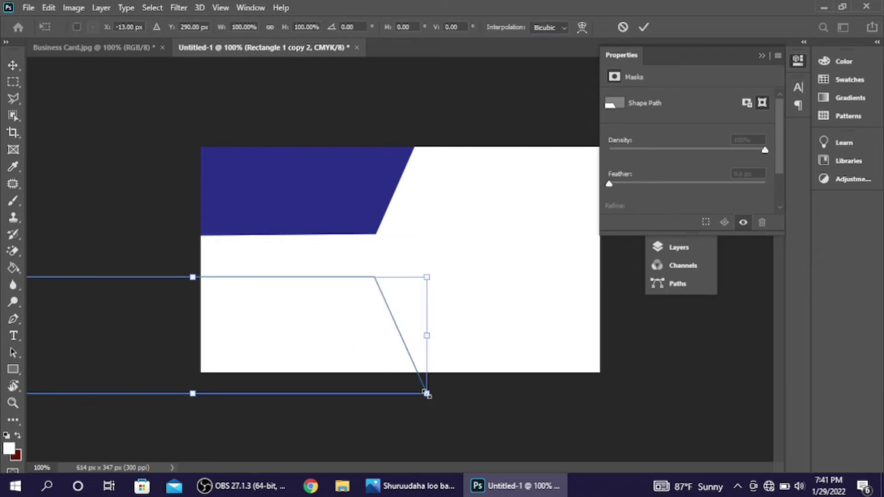
pyautogui.press('Down')
pyautogui.press('Down')
pyautogui.press('Down')
pyautogui.press('Down')
pyautogui.press('Down')
pyautogui.press('Down')
pyautogui.press('Down')
pyautogui.press('Down')
pyautogui.press('Down')
pyautogui.press('Down')
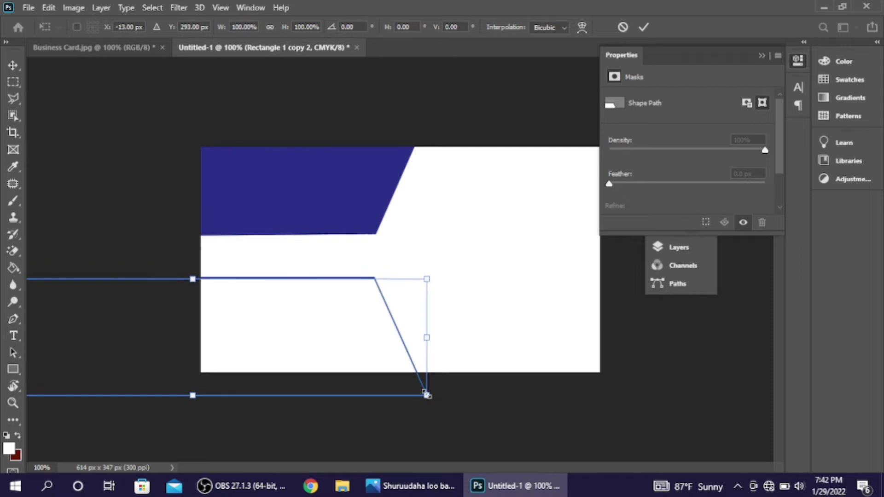
pyautogui.press('Down')
pyautogui.press('Left')
pyautogui.press('Left')
pyautogui.press('Left')
pyautogui.press('Left')
pyautogui.press('Down')
pyautogui.press('Left')
pyautogui.press('Down')
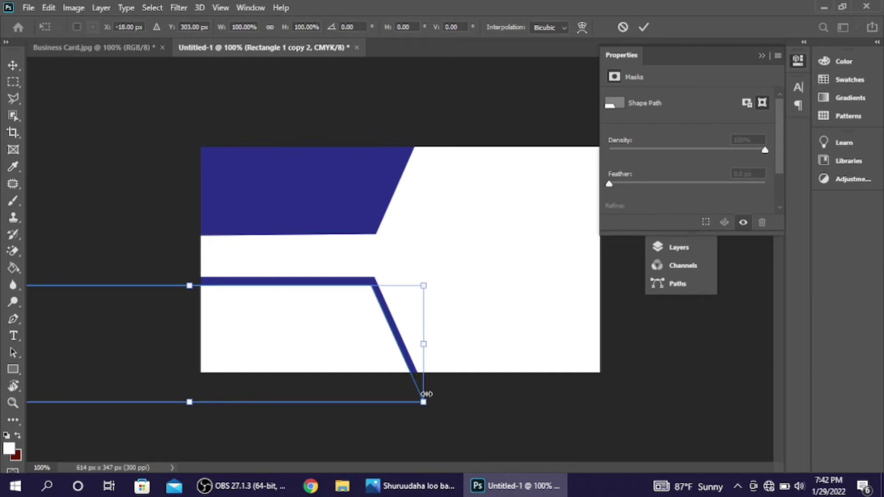
pyautogui.click(643, 28)
# Step: Check the reference card, then draw a rectangle about 280 x 45 px across the lower-left card edge and fill it dark blue
pyautogui.click(139, 49)
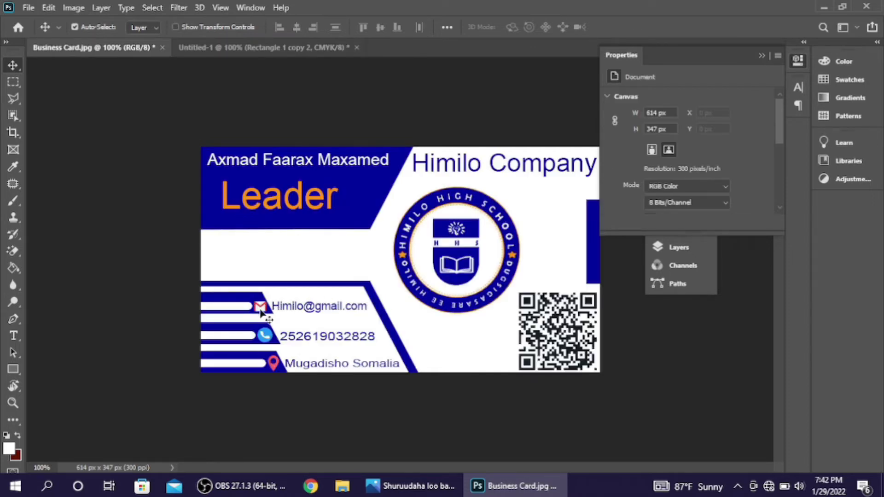
pyautogui.moveTo(407, 483)
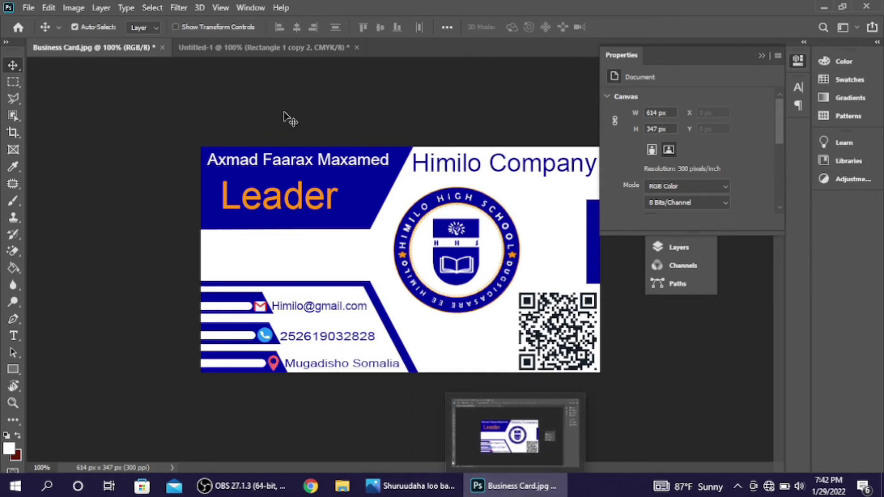
pyautogui.click(269, 49)
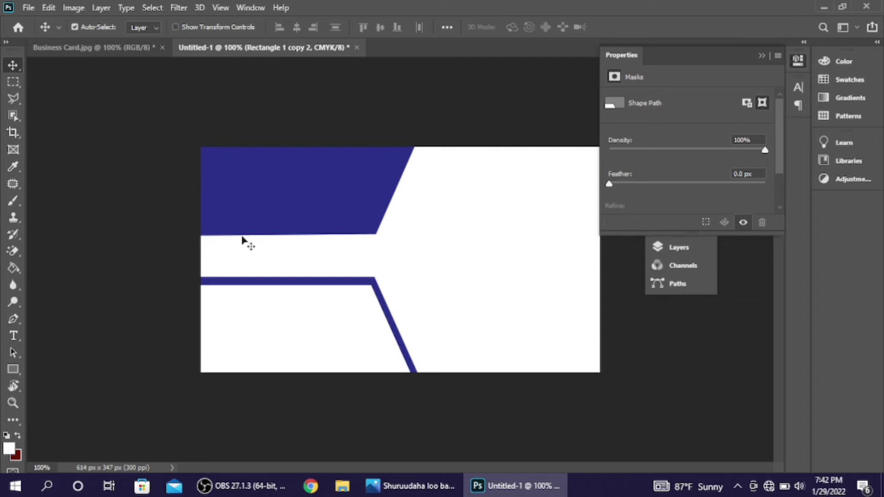
pyautogui.click(12, 369)
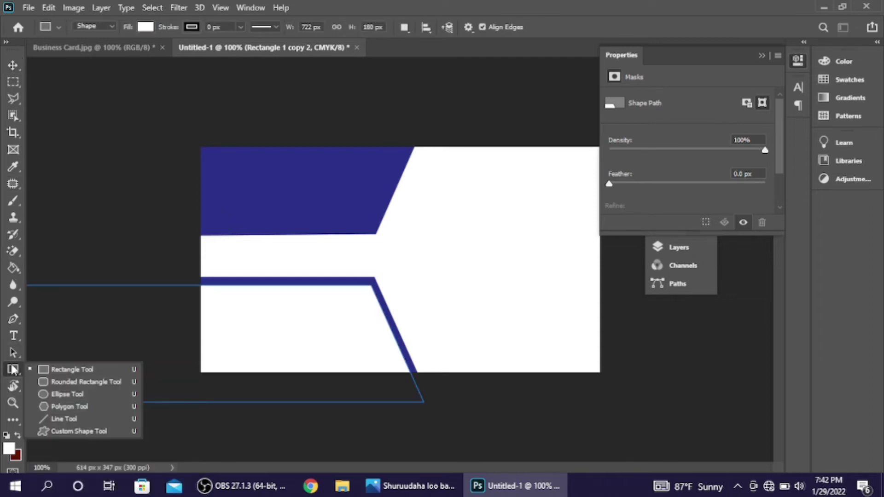
pyautogui.click(51, 369)
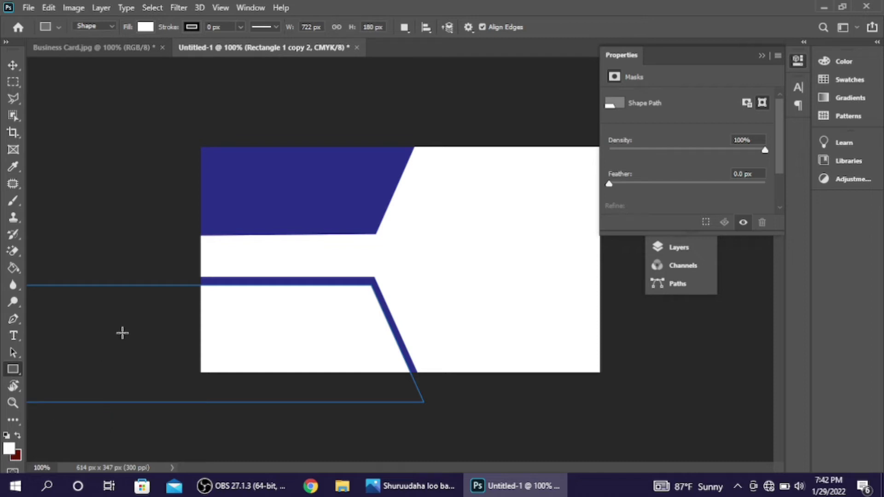
pyautogui.moveTo(123, 332); pyautogui.dragTo(304, 303)
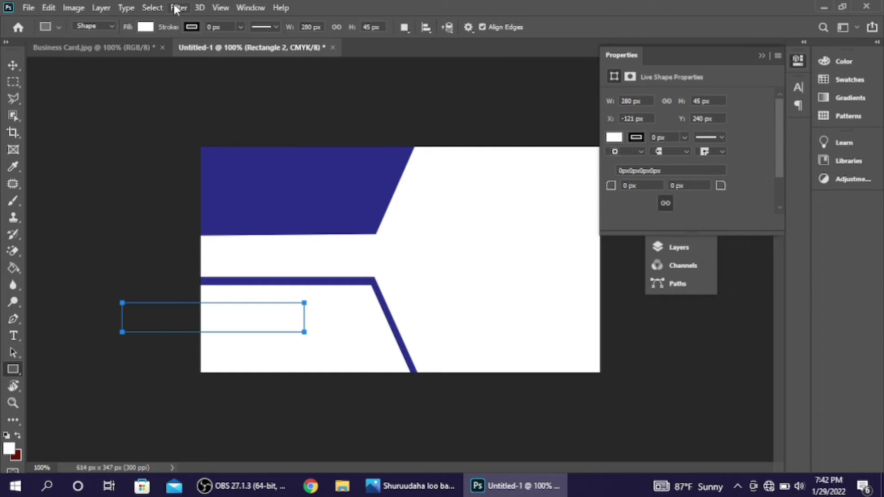
pyautogui.click(145, 27)
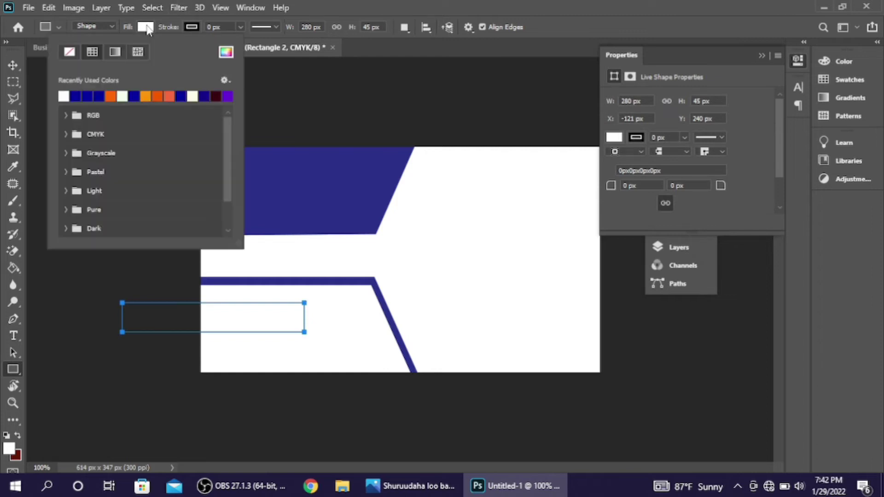
pyautogui.click(138, 95)
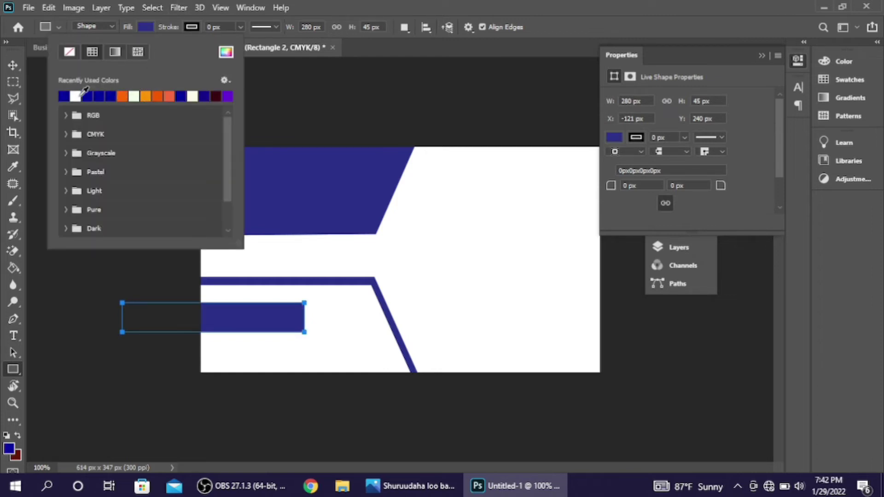
pyautogui.click(88, 96)
# Step: Apply a Perspective transform to the small blue rectangle, widening its base so the right end slants outward
pyautogui.click(10, 62)
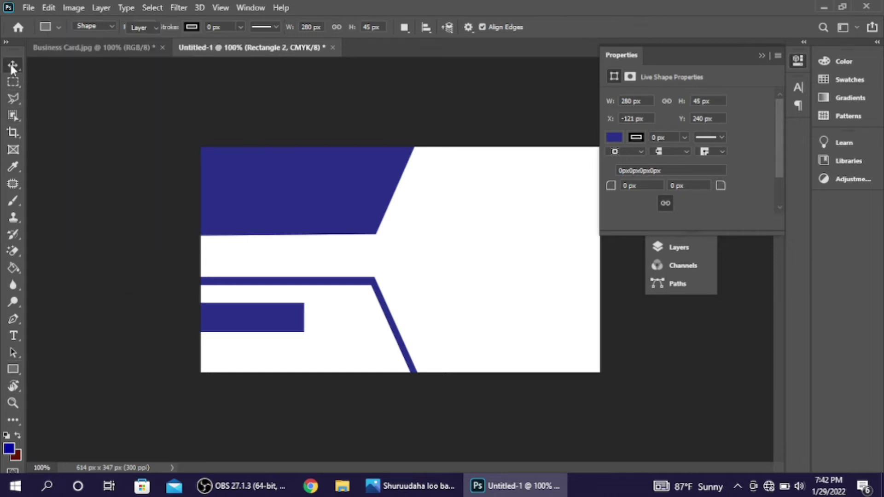
pyautogui.click(10, 62)
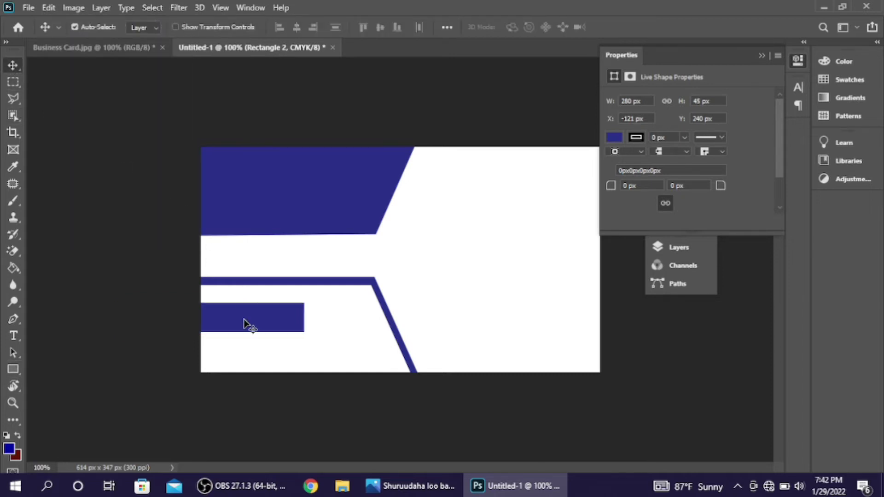
pyautogui.hotkey('ctrl', 't')
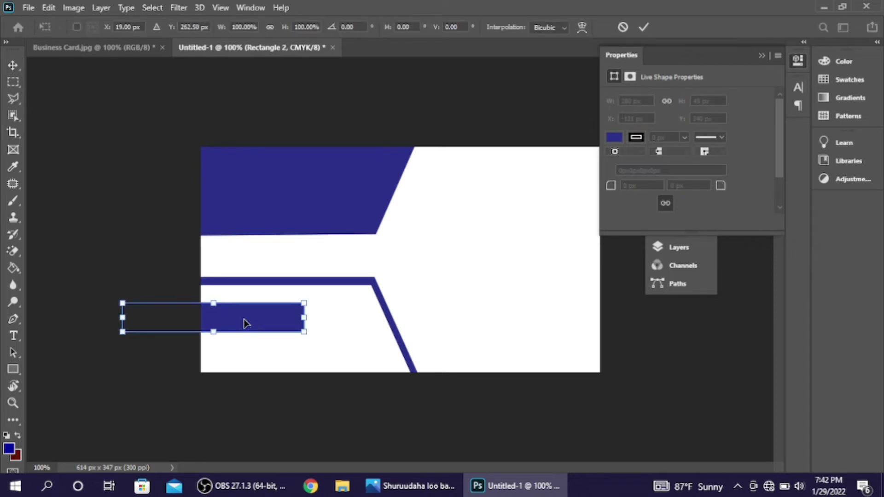
pyautogui.rightClick(285, 328)
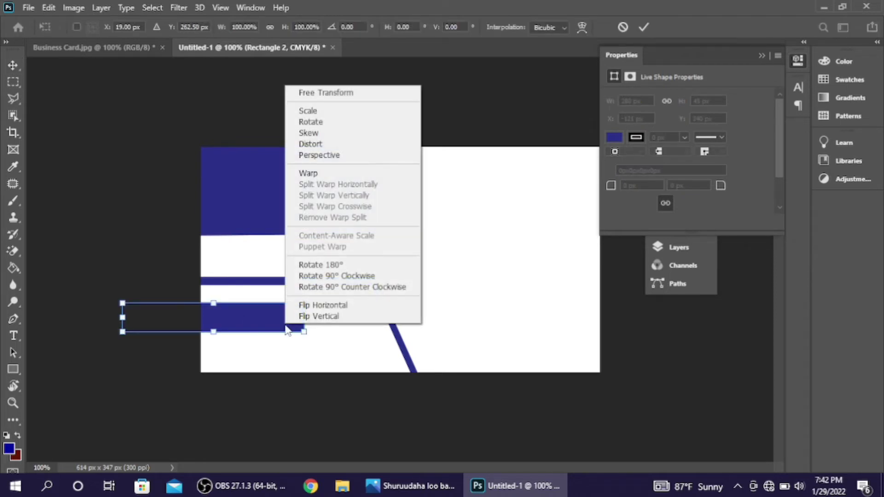
pyautogui.click(319, 156)
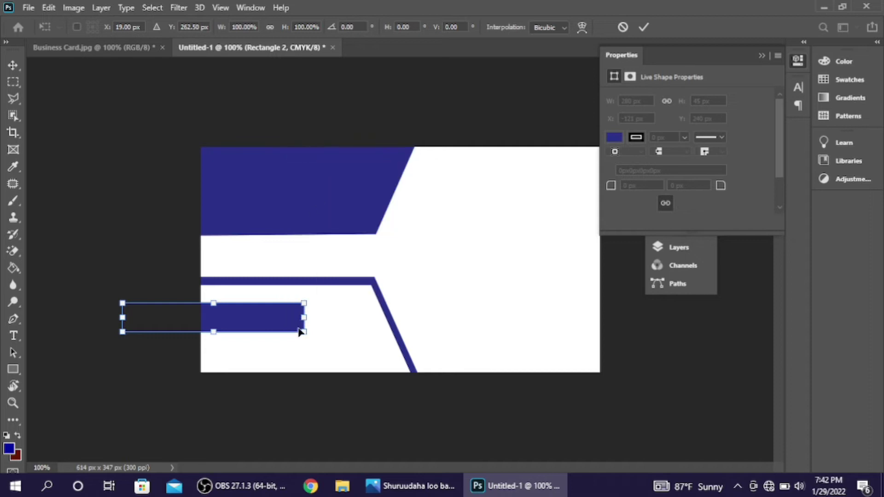
pyautogui.moveTo(305, 333); pyautogui.dragTo(320, 332)
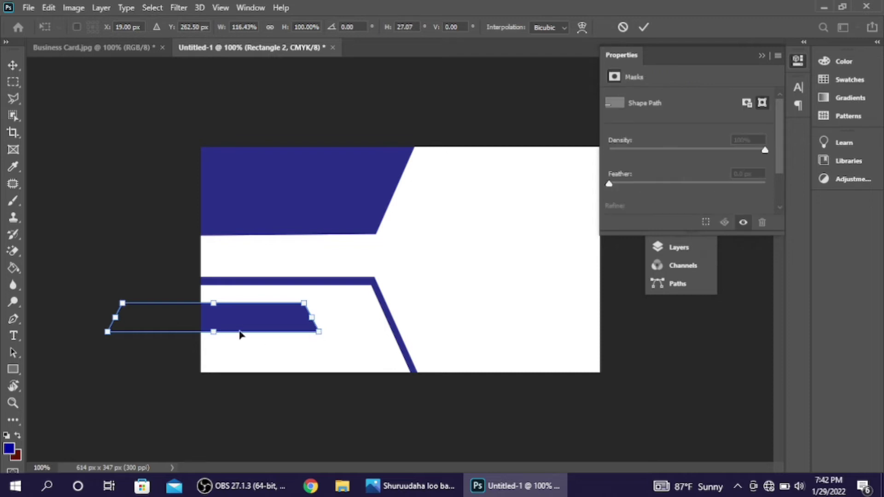
pyautogui.click(15, 65)
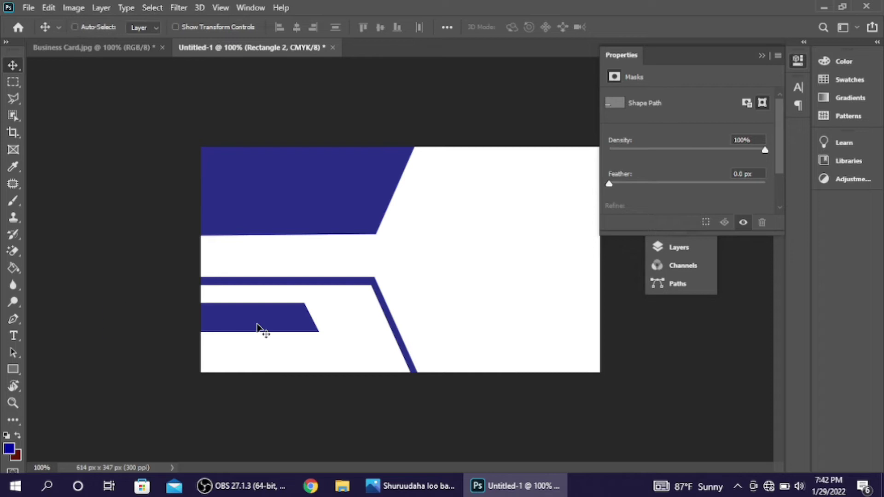
# Step: Reduce the slanted blue bar's height to 80% and move it slightly up inside the lower-left outline
pyautogui.hotkey('ctrl', 't')
pyautogui.moveTo(257, 327); pyautogui.dragTo(232, 325)
pyautogui.moveTo(189, 304); pyautogui.dragTo(189, 307)
pyautogui.moveTo(244, 328); pyautogui.dragTo(267, 327)
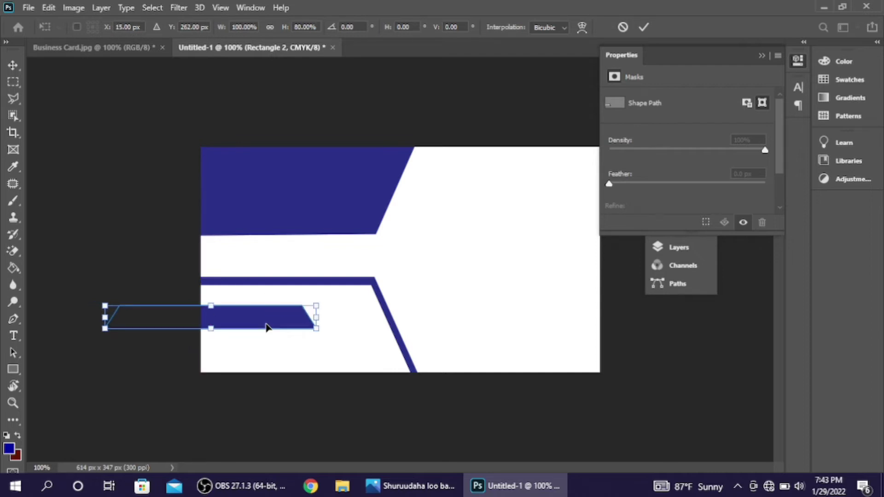
pyautogui.moveTo(266, 327)
pyautogui.mouseDown()
pyautogui.moveTo(267, 347)
pyautogui.moveTo(264, 320)
pyautogui.mouseUp()
pyautogui.click(645, 27)
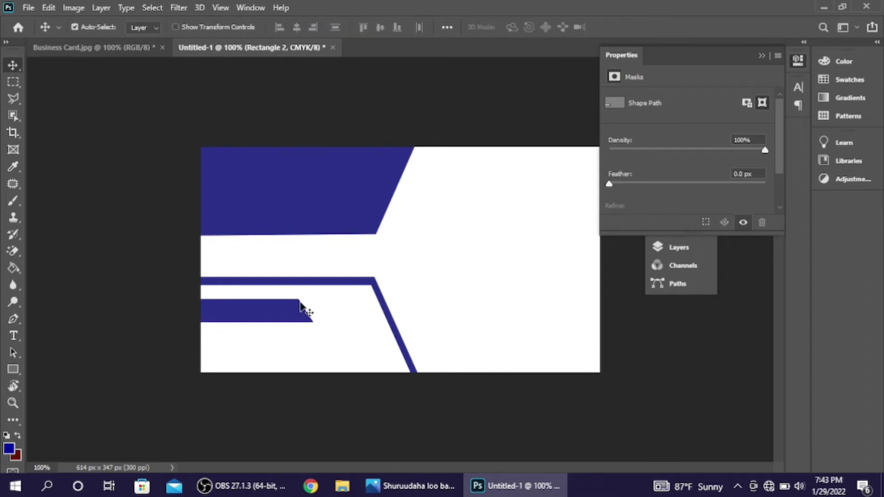
# Step: Duplicate the slanted blue bar downward to form a stack of three thinner bars inside the outline, and deselect them
pyautogui.press('ctrl')
pyautogui.moveTo(300, 310); pyautogui.dragTo(292, 347)
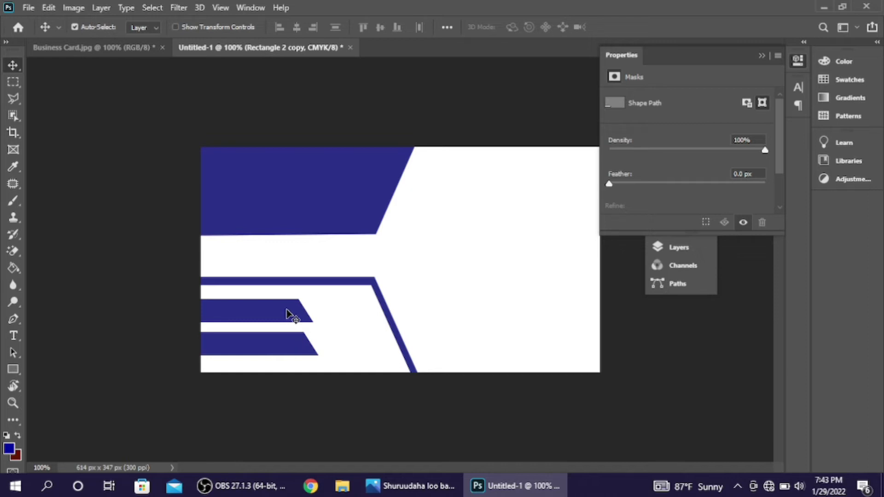
pyautogui.click(366, 405)
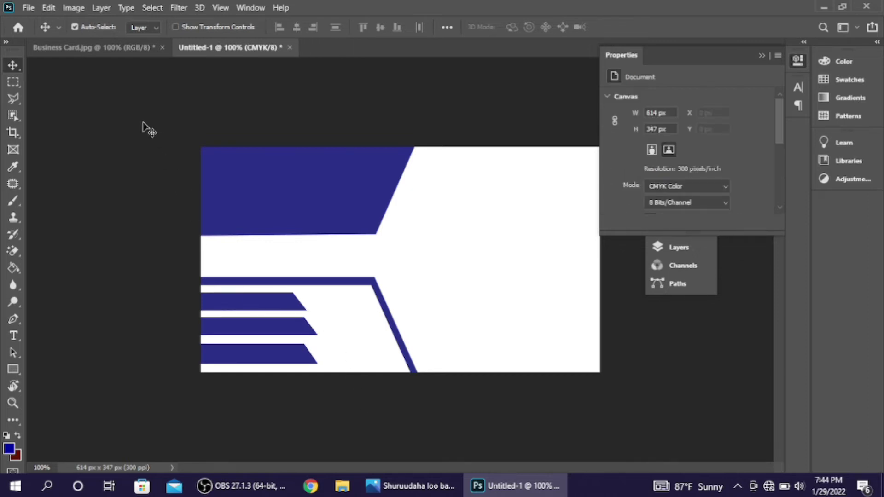
# Step: Check the reference card, then draw a bar about 158 x 17 px over the upper blue shape's left edge and fill it off-white
pyautogui.click(107, 54)
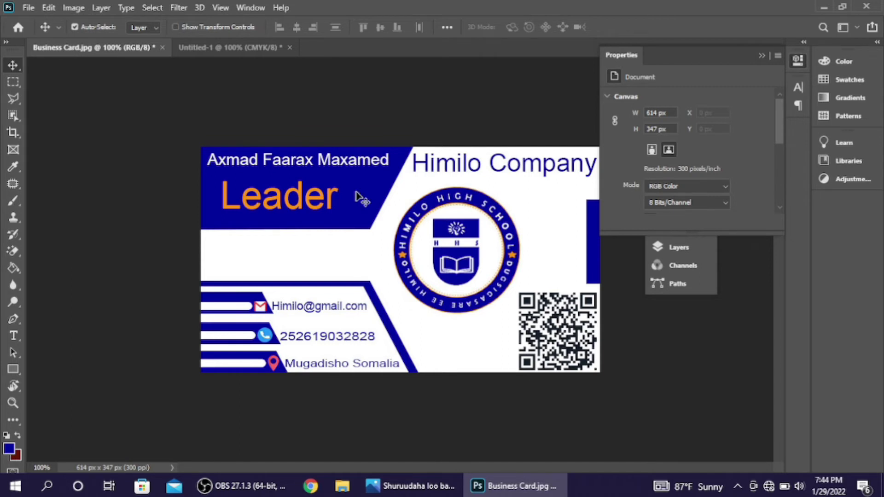
pyautogui.click(229, 50)
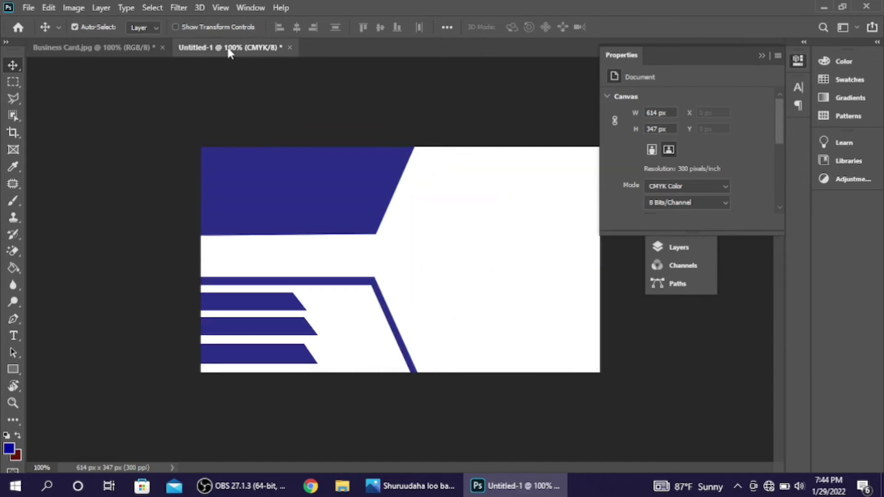
pyautogui.click(8, 367)
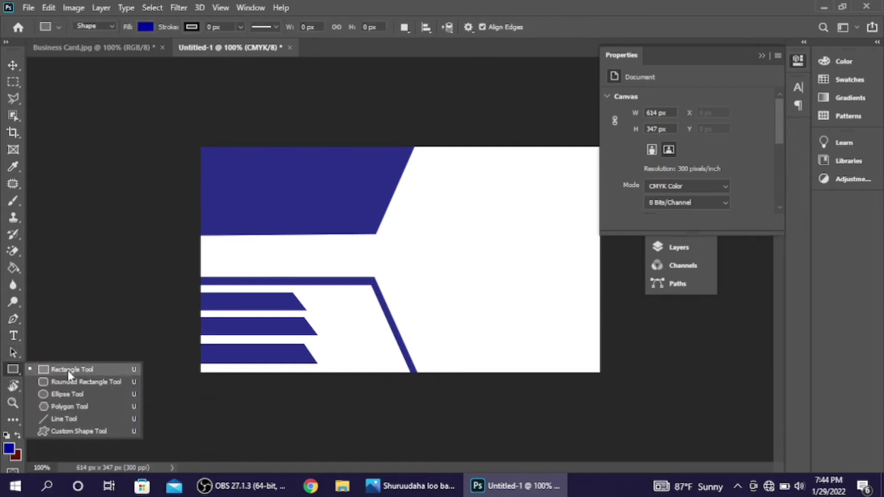
pyautogui.click(68, 369)
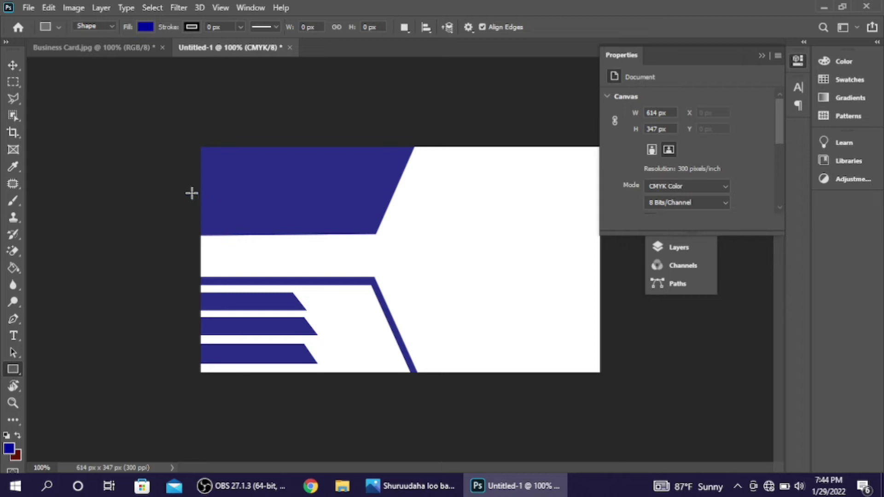
pyautogui.moveTo(191, 193); pyautogui.dragTo(293, 203)
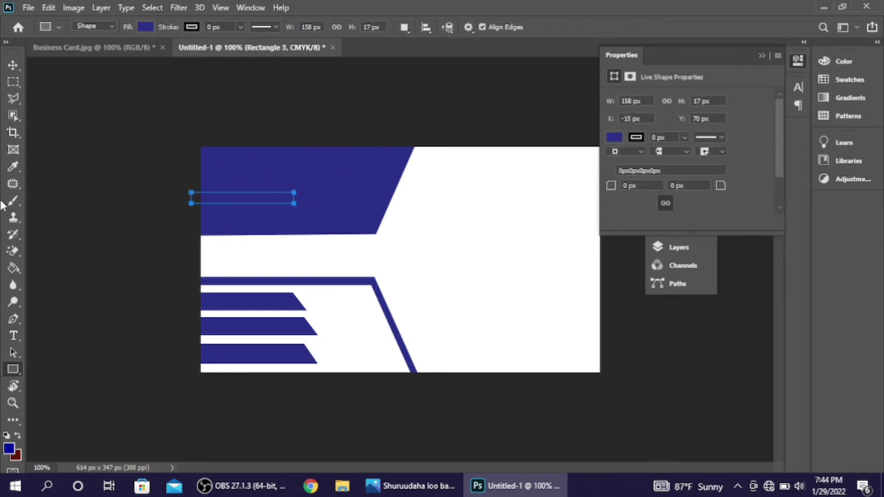
pyautogui.click(145, 27)
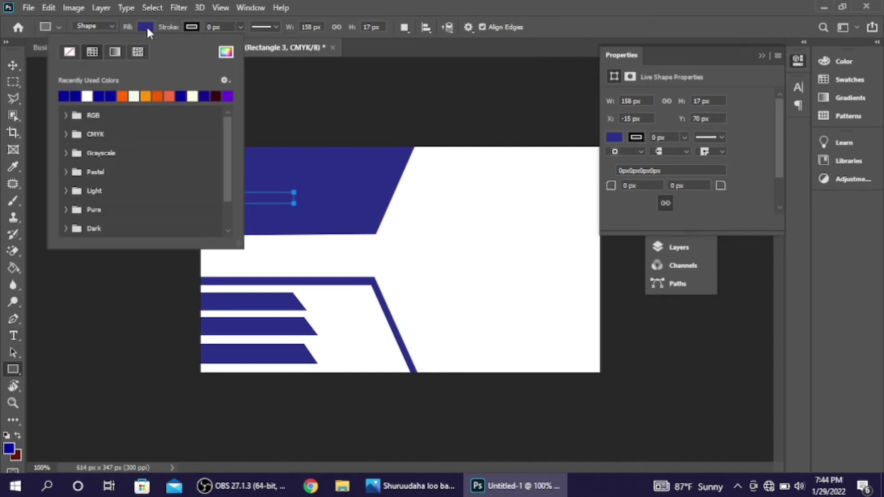
pyautogui.click(136, 97)
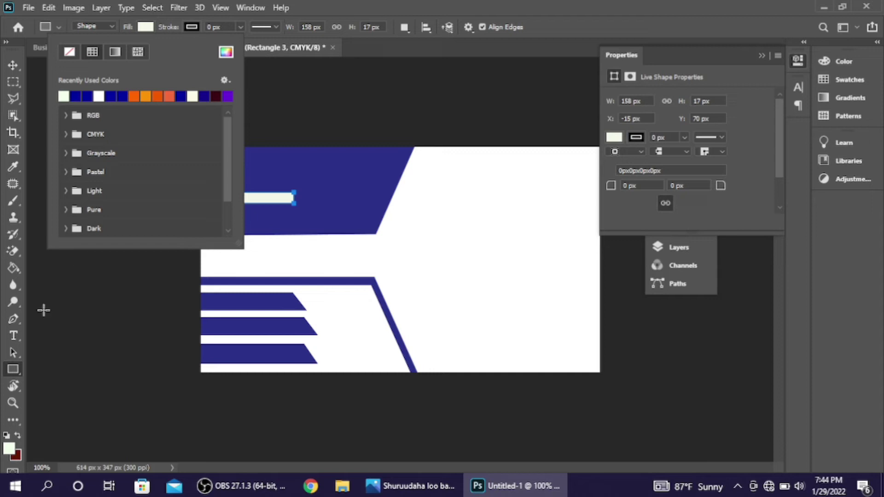
pyautogui.click(17, 368)
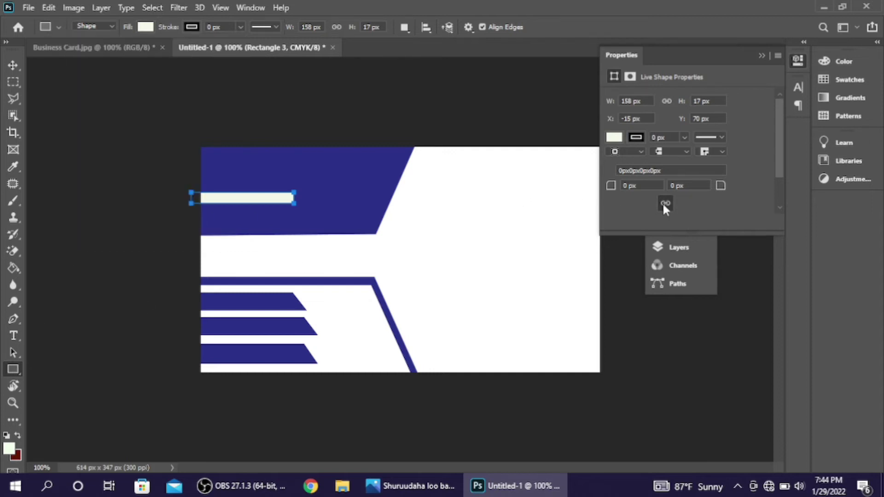
# Step: Round all corners of the off-white bar to 8.5 px and move it down into the topmost slanted blue bar
pyautogui.moveTo(721, 185); pyautogui.dragTo(805, 185)
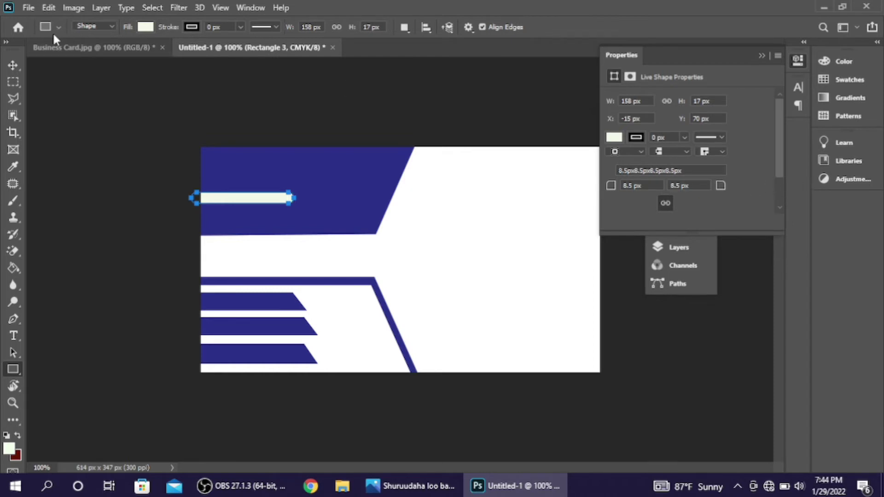
pyautogui.hotkey('ctrl', '+')
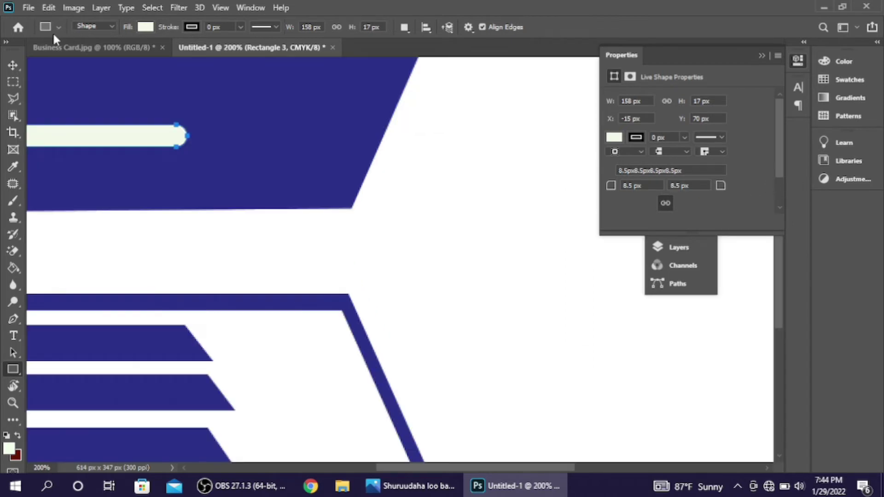
pyautogui.click(14, 64)
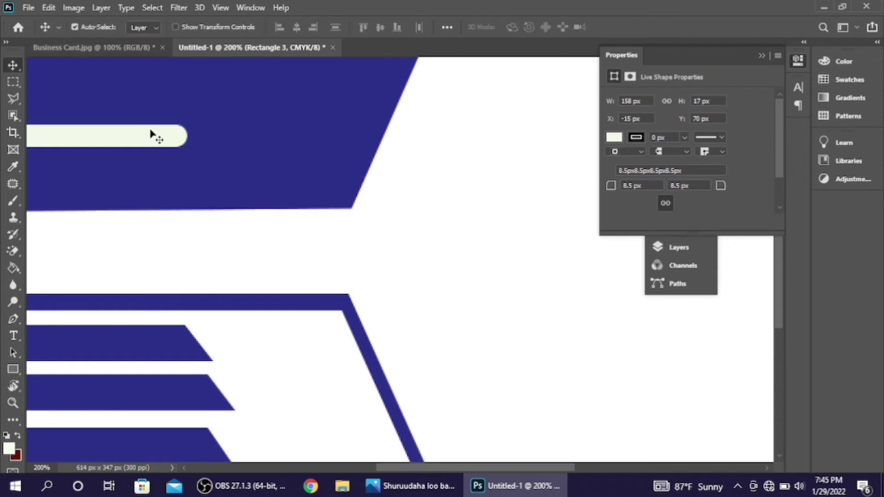
pyautogui.moveTo(157, 136); pyautogui.dragTo(141, 343)
pyautogui.press('Up')
pyautogui.press('Up')
pyautogui.press('Left')
pyautogui.press('Left')
pyautogui.press('Left')
pyautogui.press('Left')
pyautogui.press('Left')
pyautogui.press('Left')
pyautogui.press('Left')
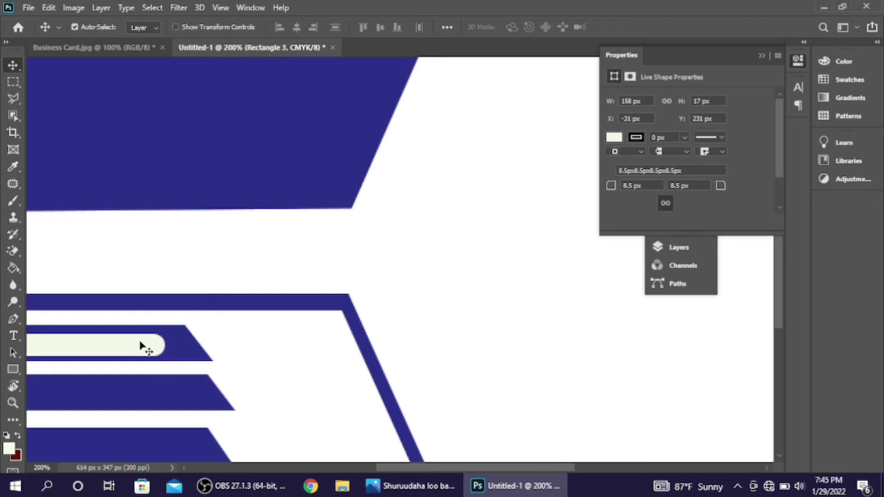
# Step: Duplicate the rounded off-white bar into the second and third slanted blue bars, centre the copies vertically, and deselect them
pyautogui.moveTo(140, 346); pyautogui.dragTo(143, 389)
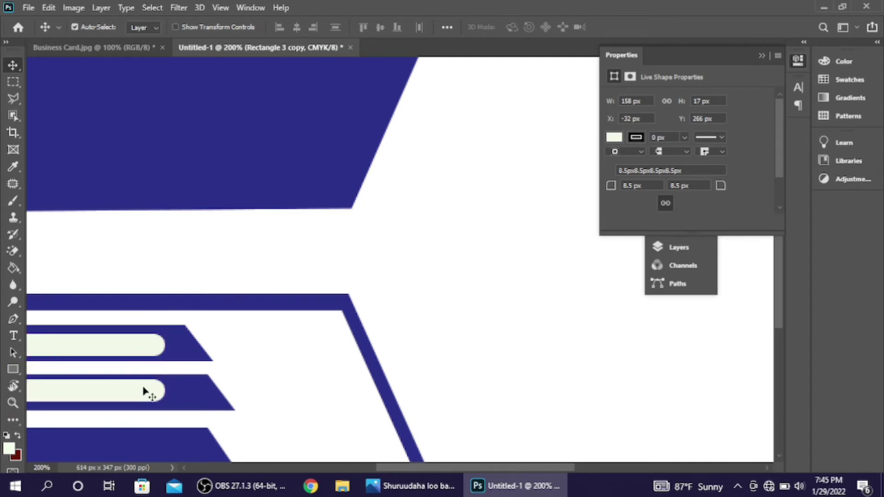
pyautogui.press('Down')
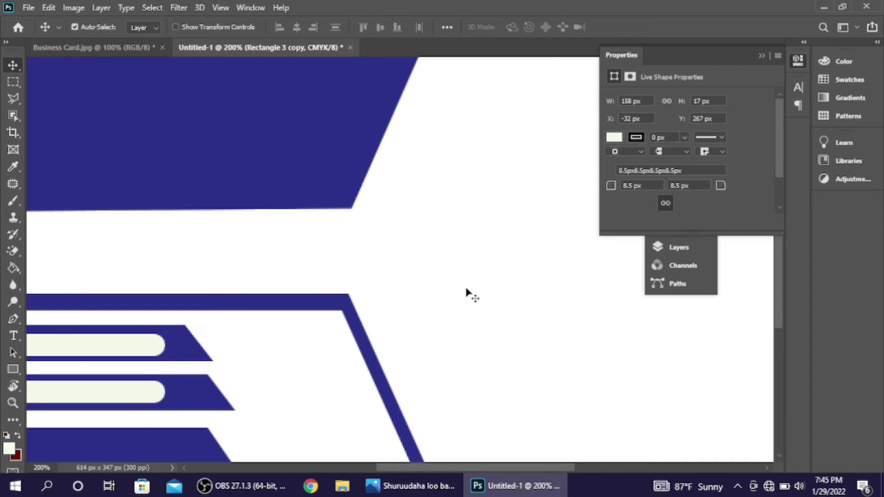
pyautogui.moveTo(781, 266); pyautogui.dragTo(781, 288)
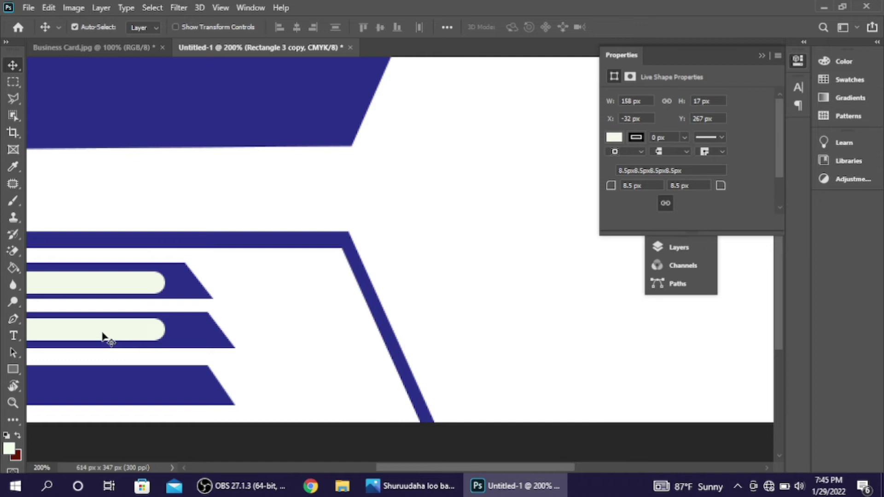
pyautogui.moveTo(102, 336); pyautogui.dragTo(105, 392)
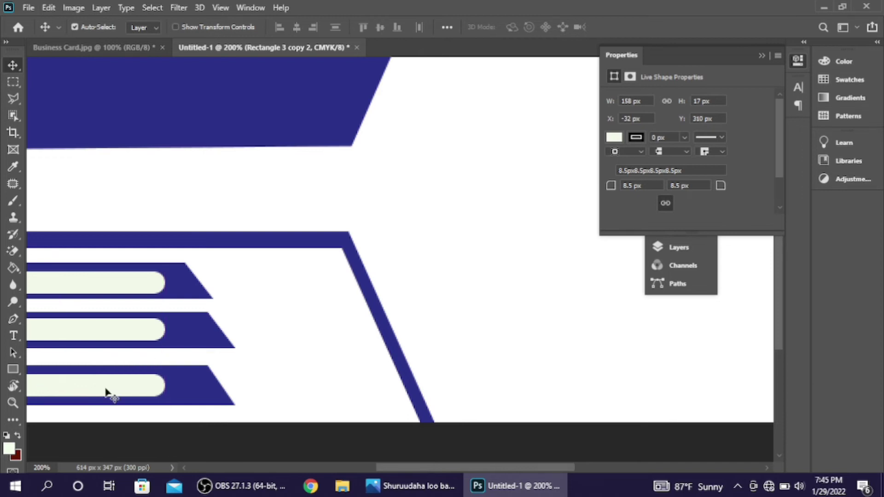
pyautogui.press('ctrl')
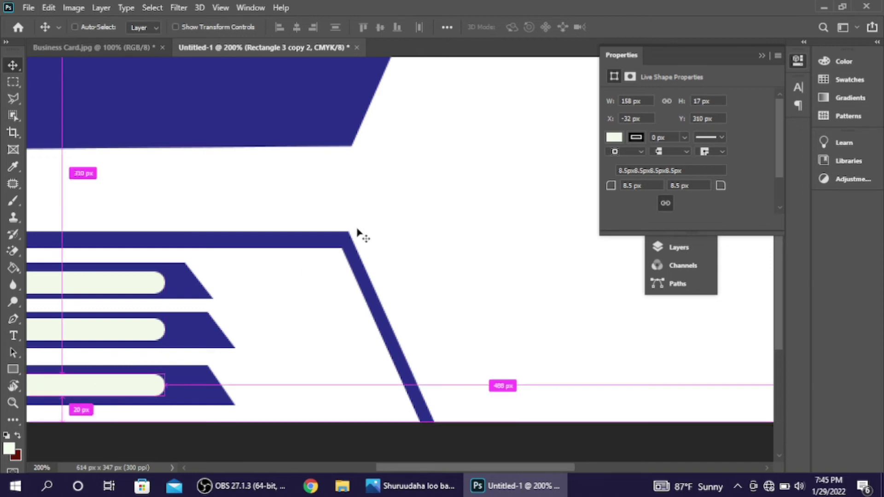
pyautogui.hotkey('ctrl', '-')
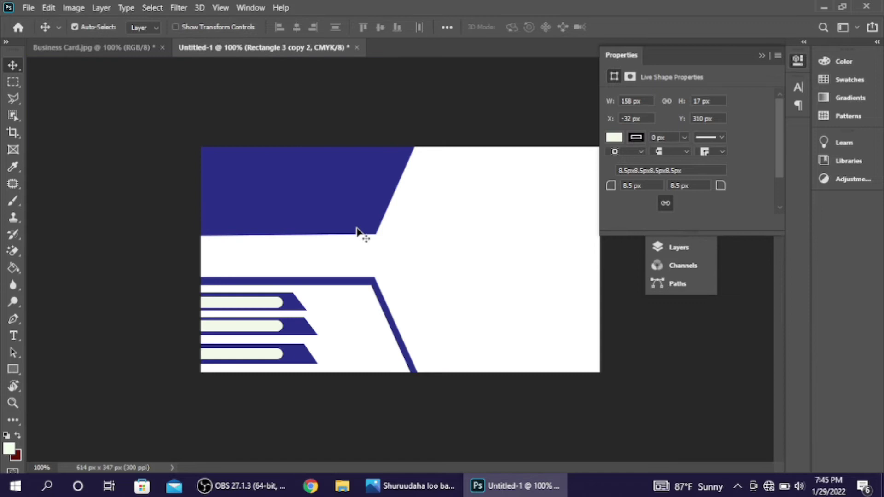
pyautogui.click(394, 411)
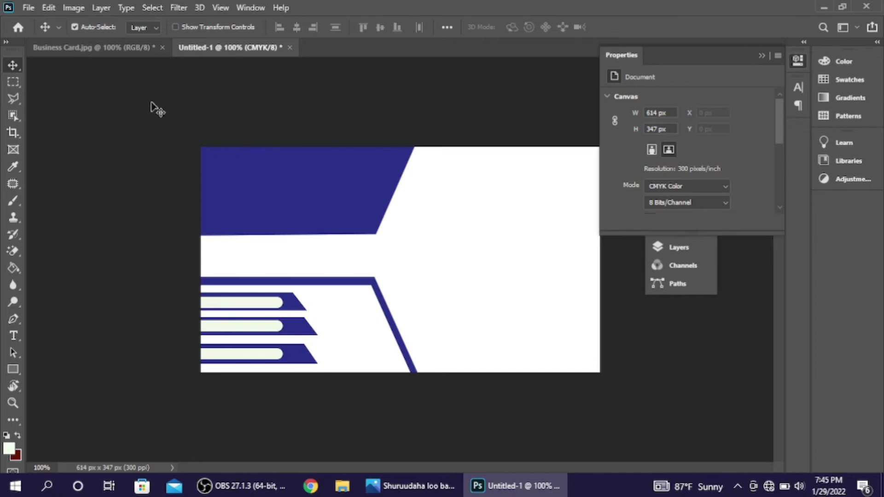
# Step: Check the reference card, then browse for files to open in the barnaamiyada > ICON folder on drive D
pyautogui.click(124, 48)
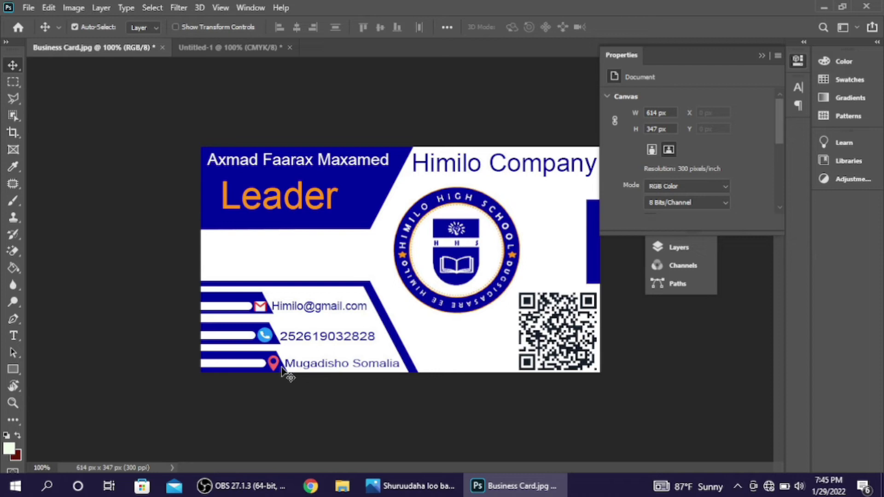
pyautogui.click(222, 50)
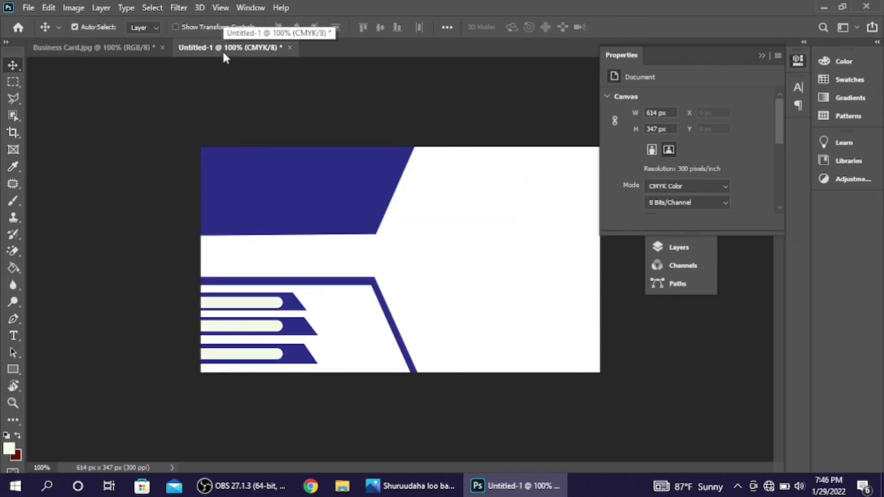
pyautogui.click(23, 8)
pyautogui.click(46, 34)
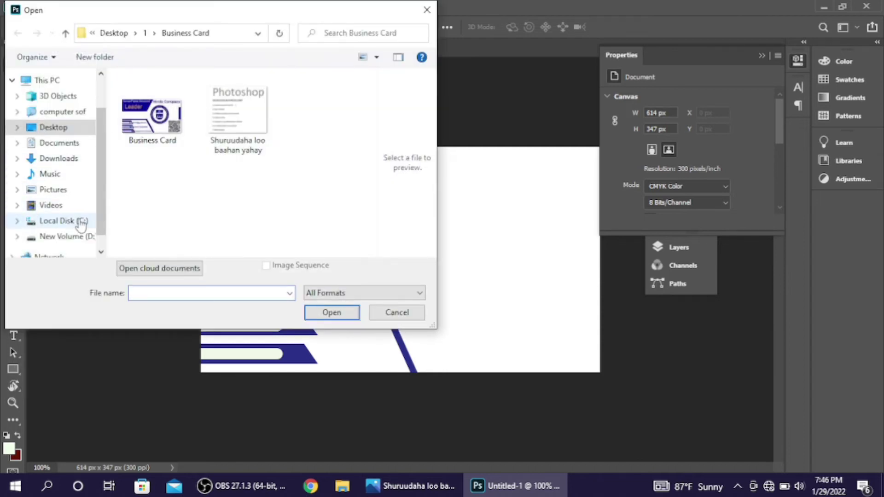
pyautogui.click(65, 236)
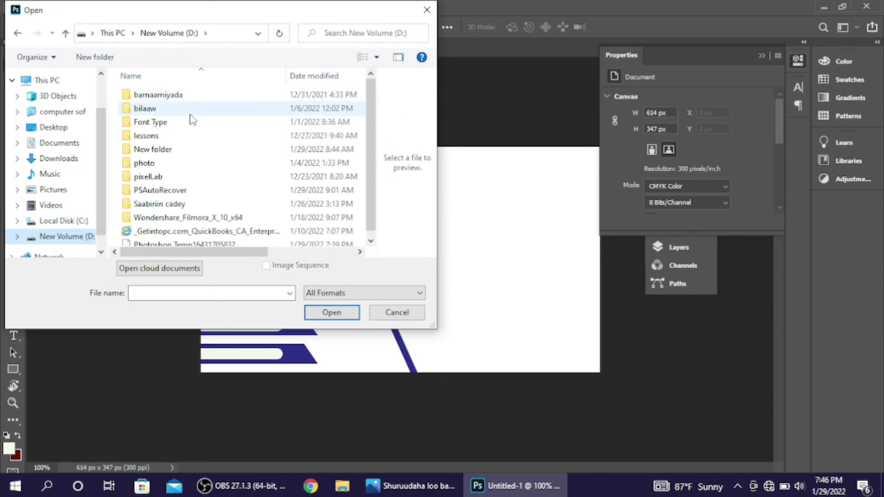
pyautogui.doubleClick(190, 114)
pyautogui.press('BackSpace')
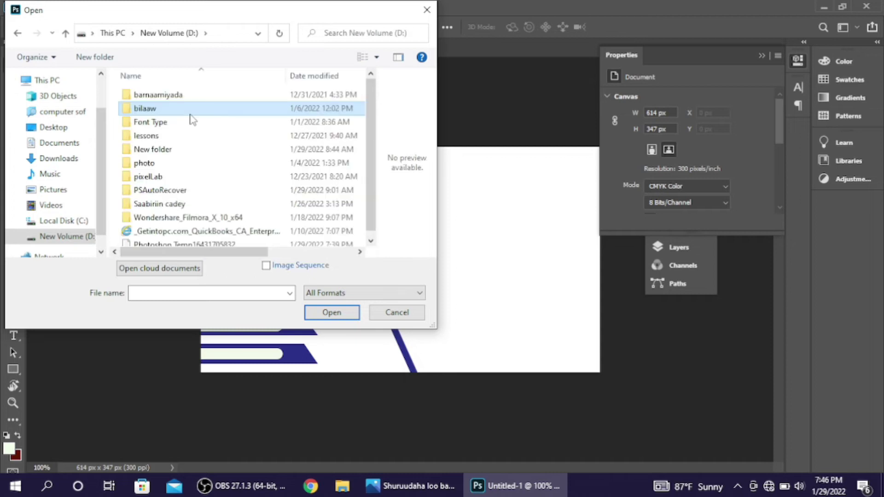
pyautogui.doubleClick(187, 95)
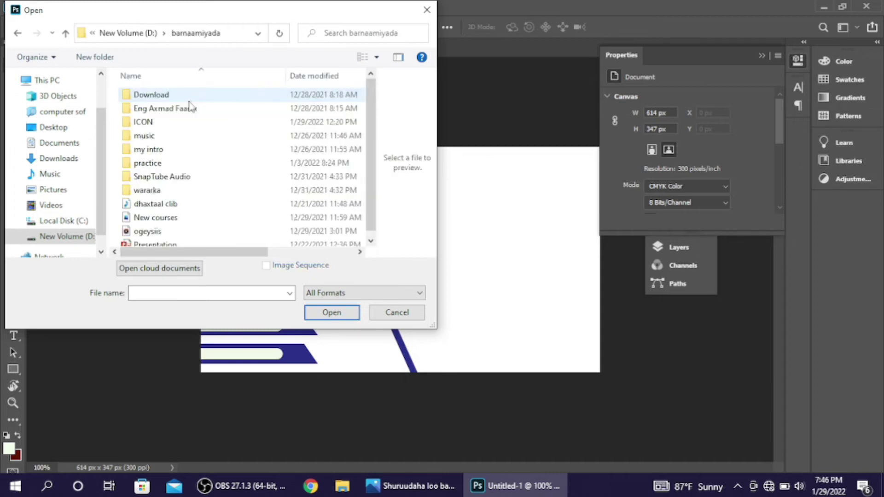
pyautogui.doubleClick(203, 122)
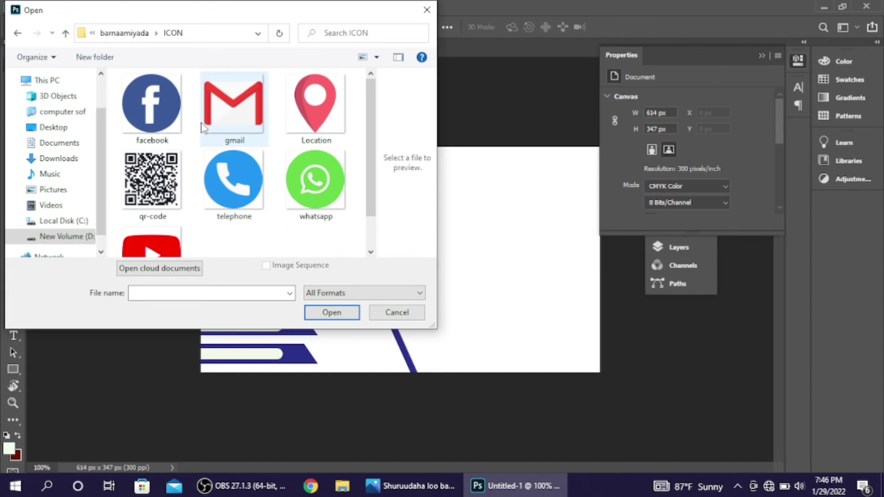
# Step: Open the gmail, Location, qr-code and telephone icon images together
pyautogui.click(221, 184)
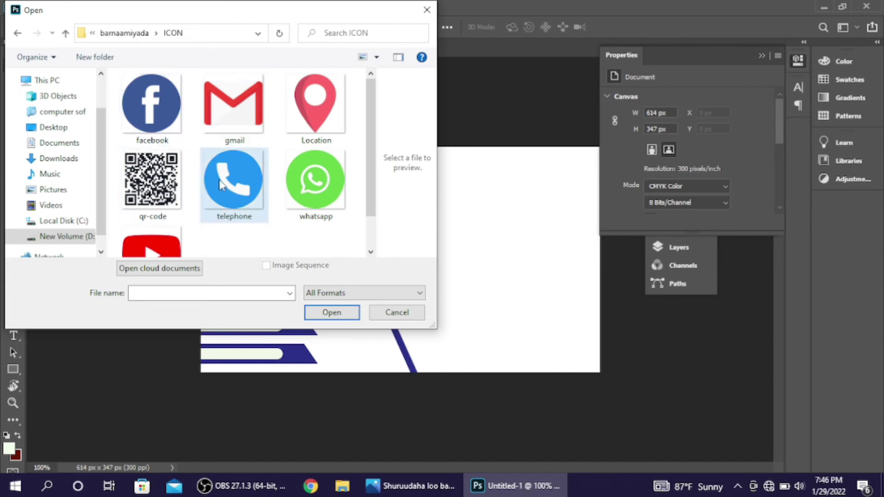
pyautogui.keyDown('ctrl'); pyautogui.click(305, 138); pyautogui.keyUp('ctrl')
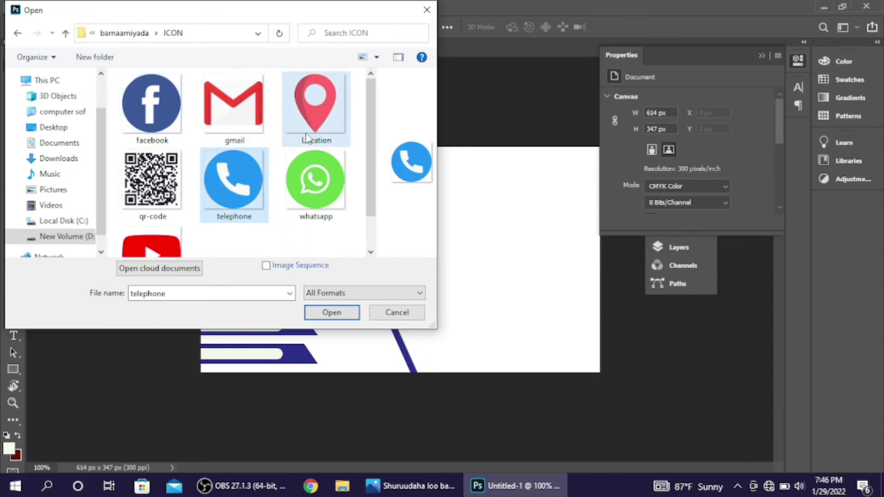
pyautogui.moveTo(368, 139); pyautogui.dragTo(365, 176)
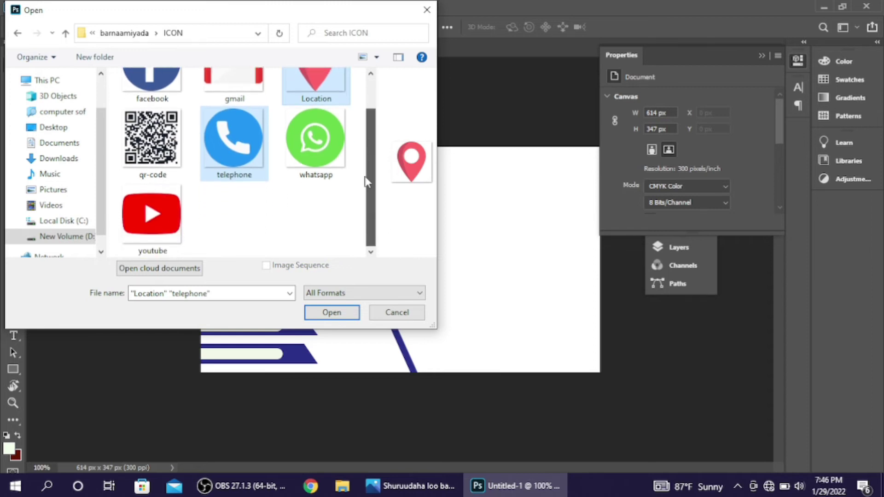
pyautogui.keyDown('ctrl'); pyautogui.click(152, 138); pyautogui.keyUp('ctrl')
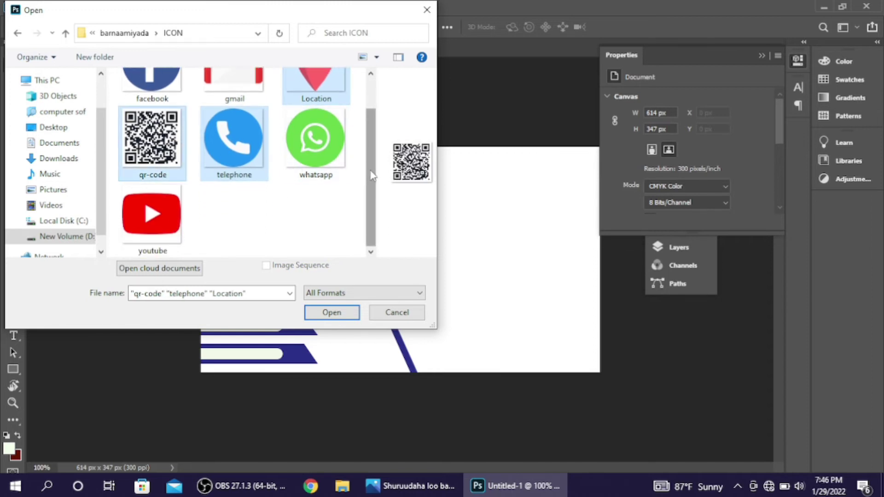
pyautogui.keyDown('ctrl'); pyautogui.click(258, 97); pyautogui.keyUp('ctrl')
pyautogui.scroll(1, 290, 175)
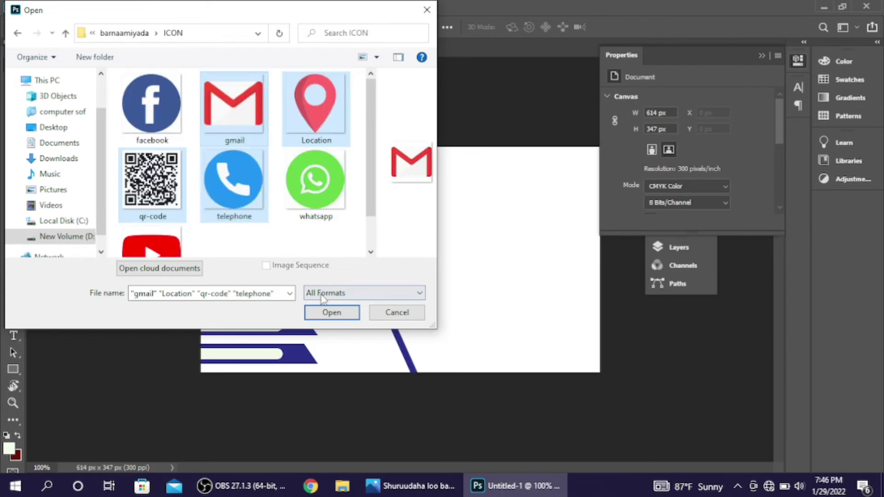
pyautogui.click(333, 315)
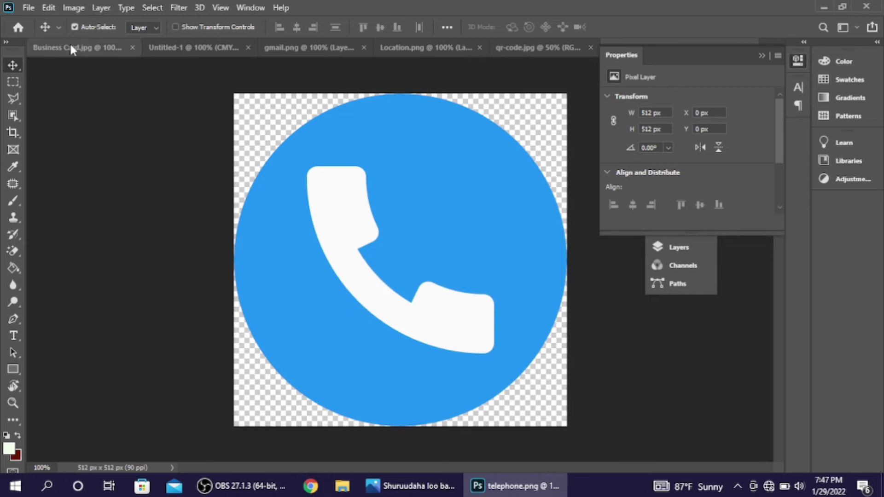
# Step: Copy the Gmail icon from gmail.png into the new business card document
pyautogui.click(172, 51)
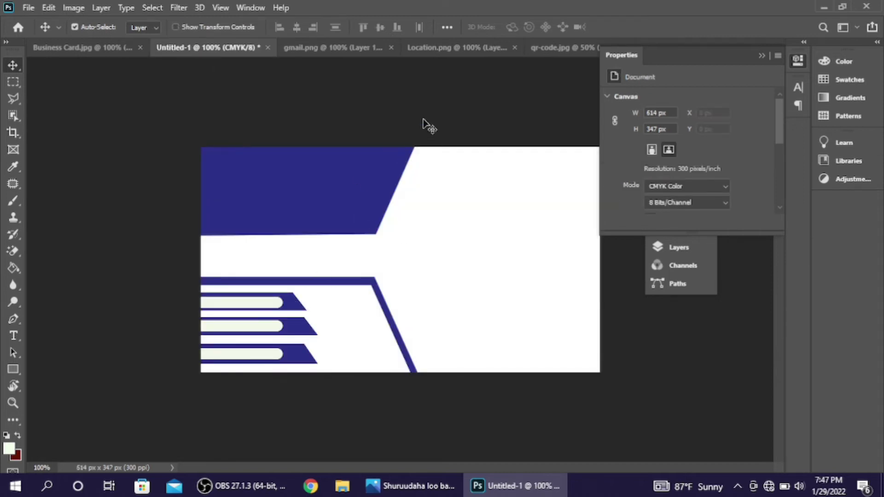
pyautogui.click(325, 46)
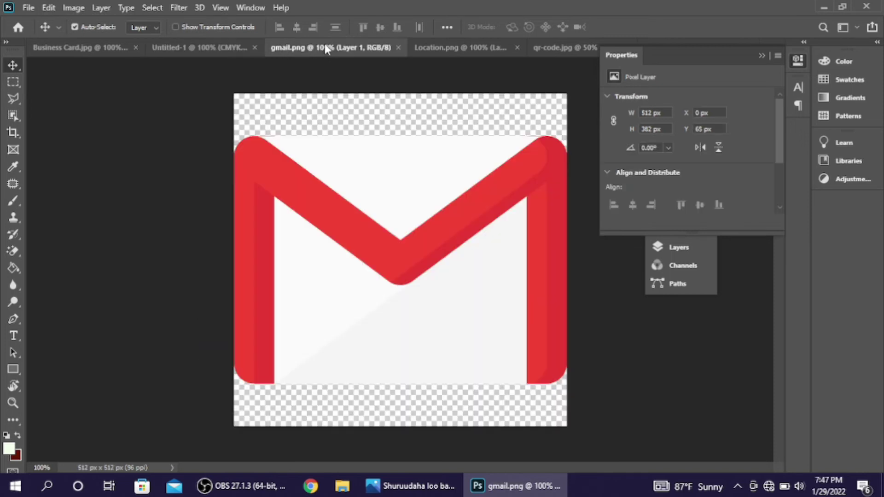
pyautogui.moveTo(420, 223); pyautogui.dragTo(293, 299)
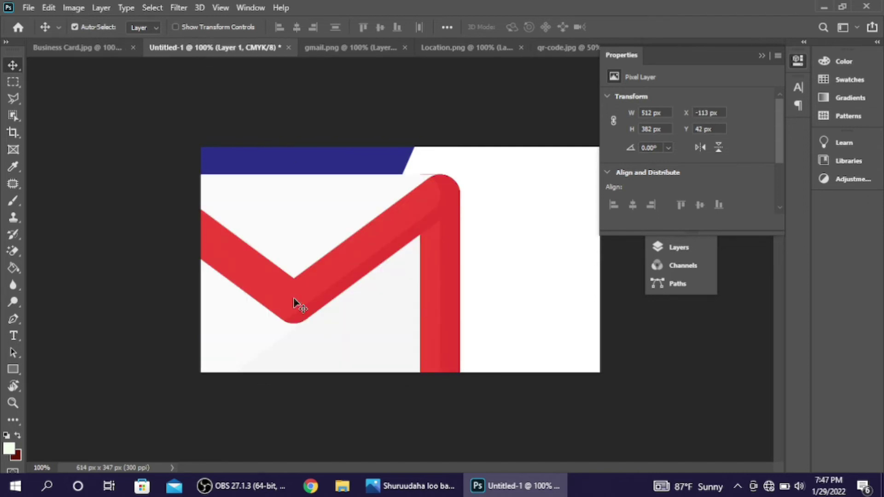
# Step: Scale the Gmail icon to 4.10% and position it at the right end of the top off-white bar
pyautogui.hotkey('ctrl', 't')
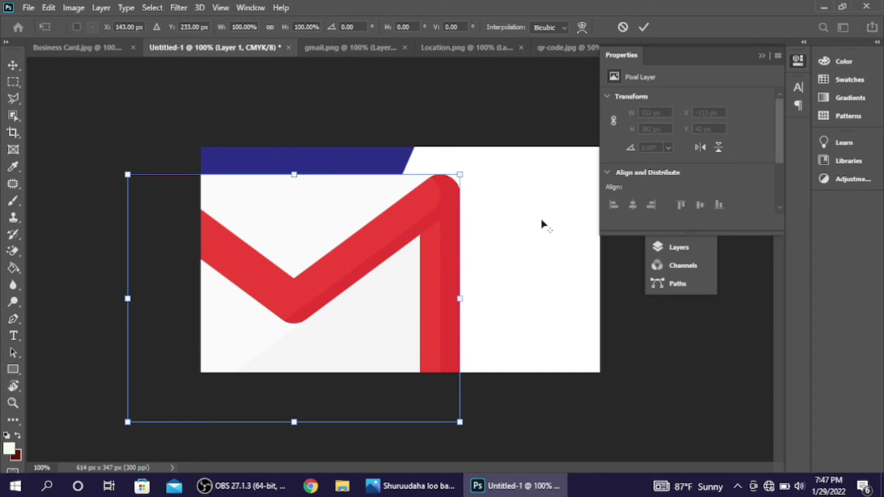
pyautogui.moveTo(460, 174); pyautogui.dragTo(309, 299)
pyautogui.press('Down')
pyautogui.press('Down')
pyautogui.press('Down')
pyautogui.press('Down')
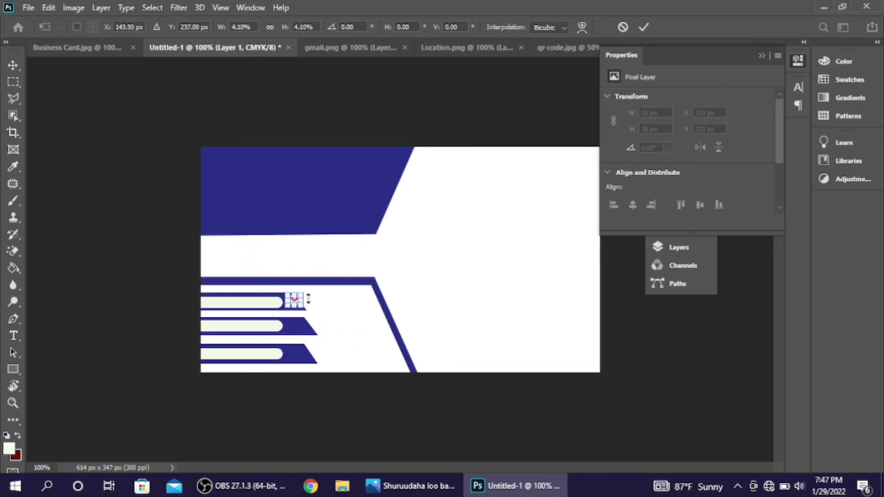
pyautogui.press('Left')
pyautogui.press('Left')
pyautogui.press('Down')
pyautogui.press('Left')
pyautogui.press('Down')
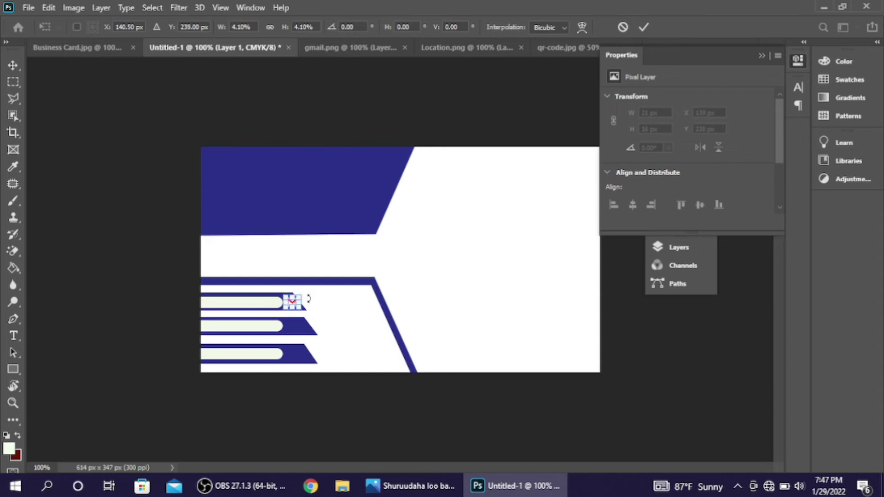
pyautogui.click(643, 28)
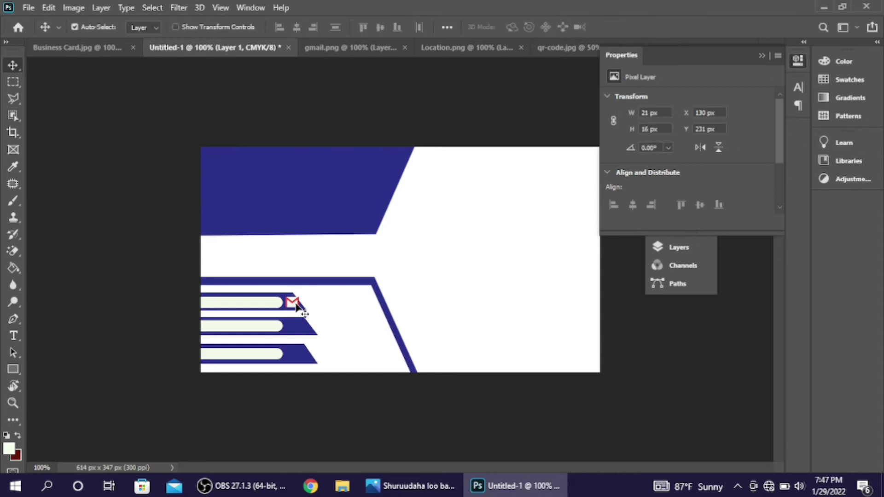
# Step: Nudge the Gmail icon slightly left and shrink it to about 11 x 9 px
pyautogui.press('Left')
pyautogui.hotkey('ctrl', 't')
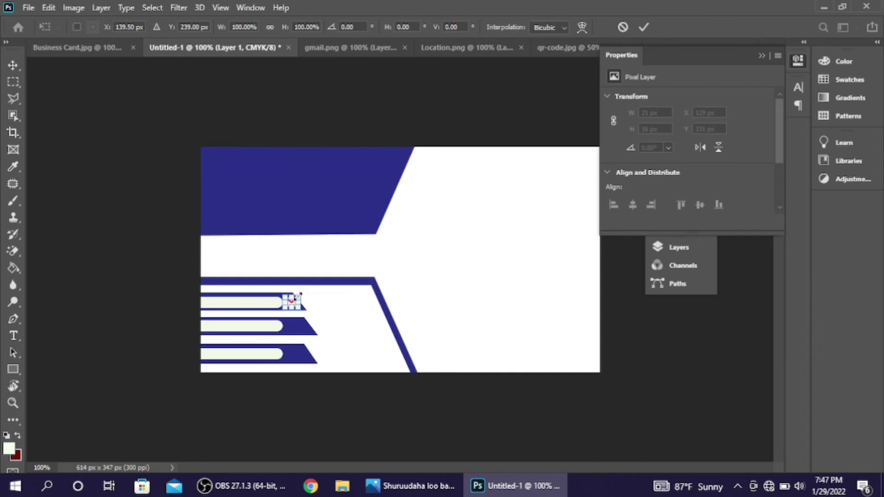
pyautogui.moveTo(299, 297); pyautogui.dragTo(292, 302)
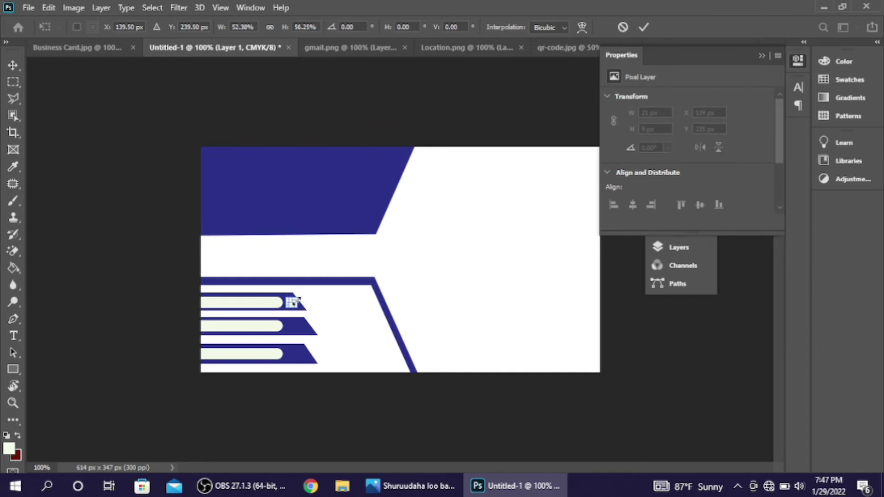
pyautogui.click(643, 27)
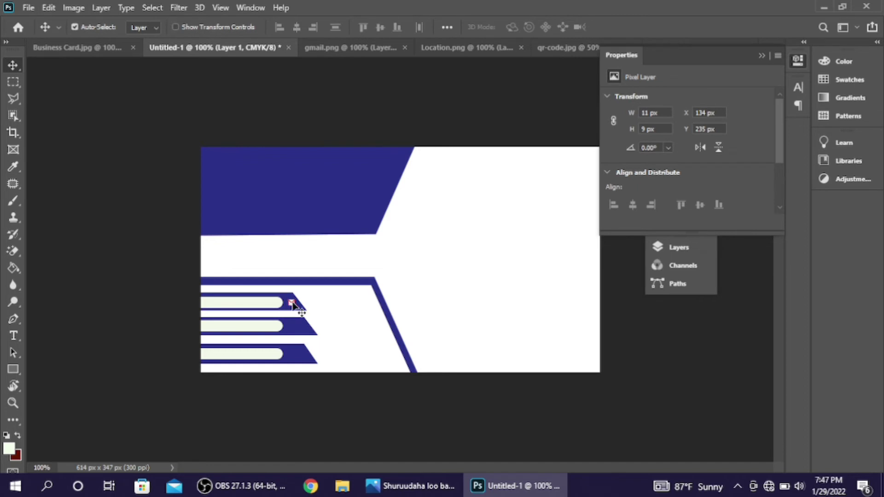
# Step: Enlarge the Gmail icon at the end of the top bar to about 18 x 14 px
pyautogui.hotkey('ctrl', 't')
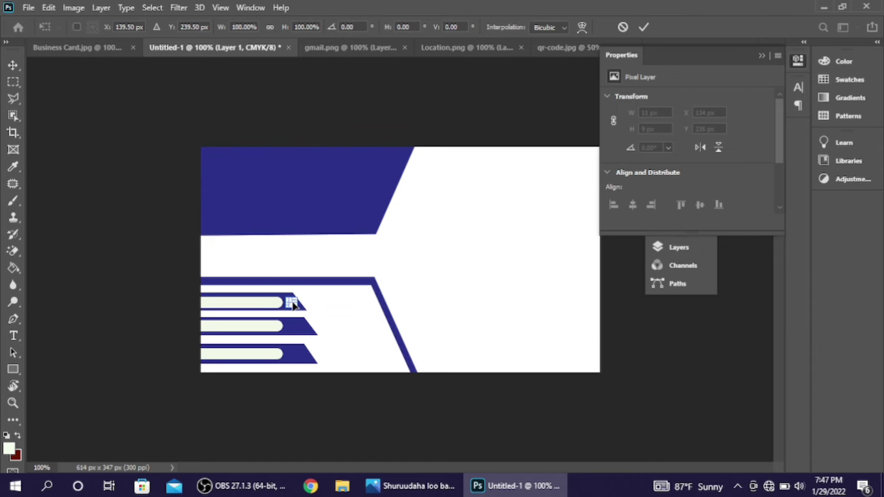
pyautogui.moveTo(300, 307)
pyautogui.mouseDown()
pyautogui.moveTo(291, 302)
pyautogui.moveTo(299, 308)
pyautogui.mouseUp()
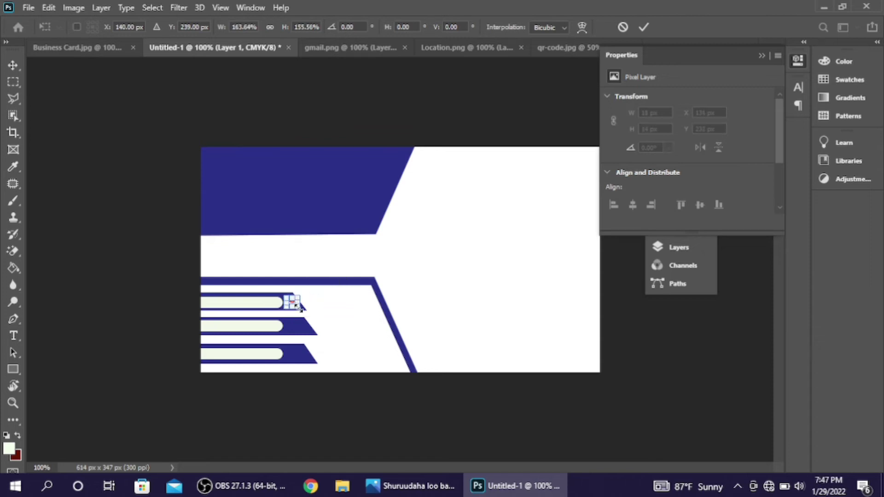
pyautogui.click(643, 27)
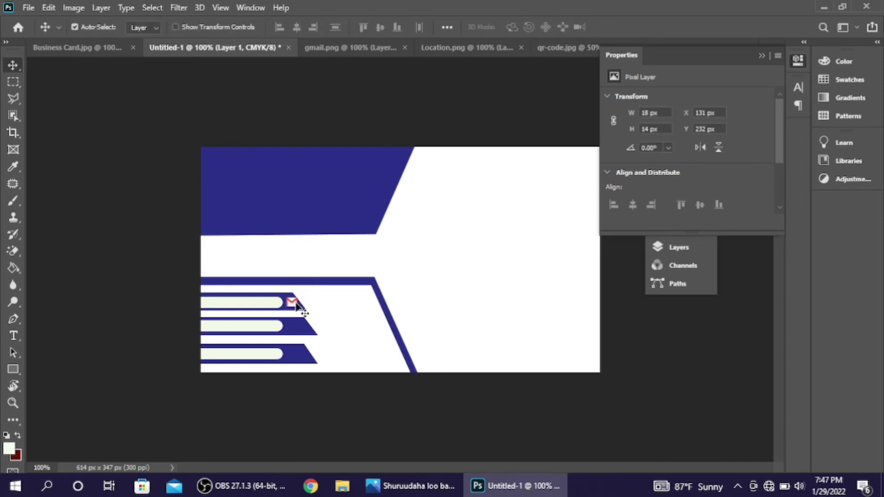
# Step: Nudge the top off-white bar slightly left and move the Gmail icon to X 126 px, Y 234 px
pyautogui.click(275, 307)
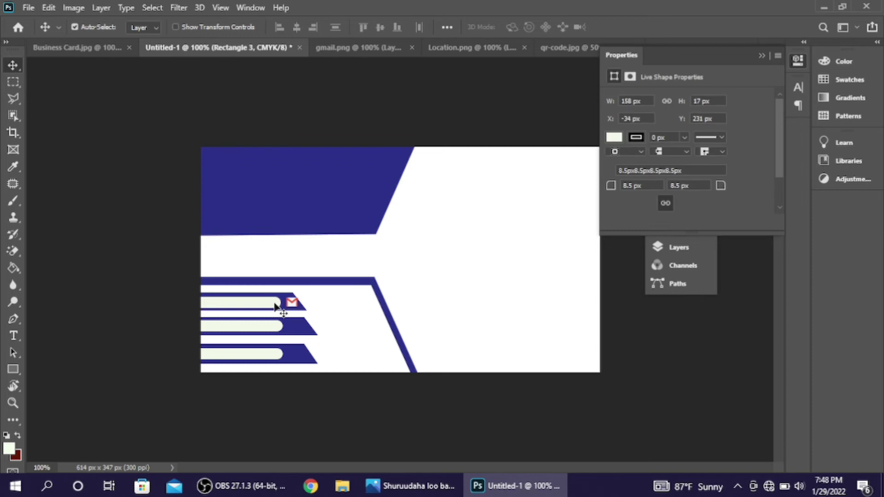
pyautogui.click(290, 306)
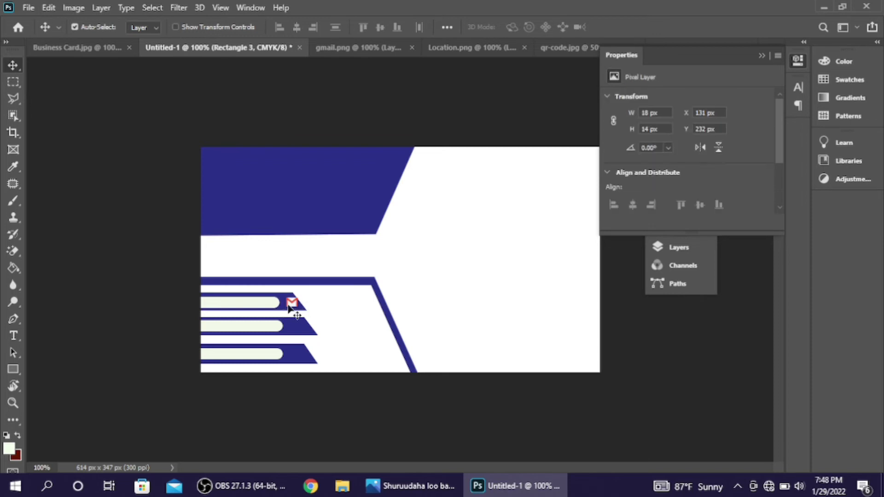
pyautogui.press('Left')
pyautogui.press('Left')
pyautogui.press('Left')
pyautogui.press('Left')
pyautogui.press('Left')
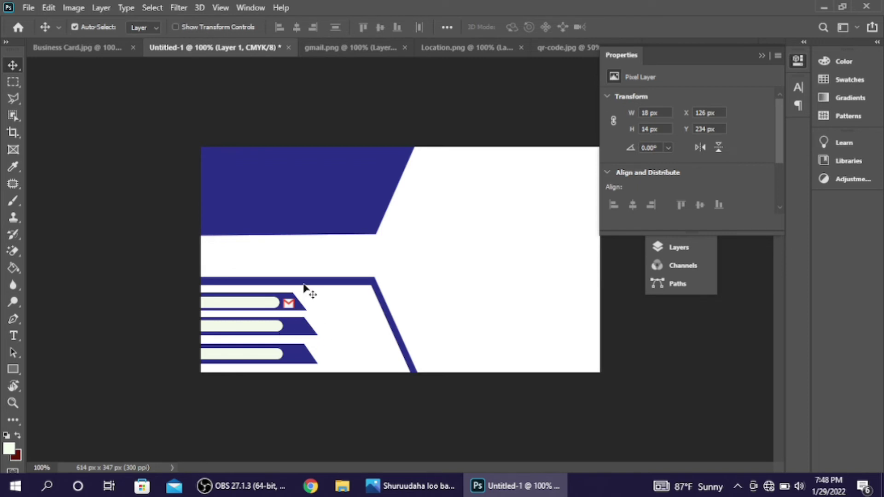
# Step: Check the icons on the reference card and copy the location pin from Location.png into the new business card document
pyautogui.click(130, 44)
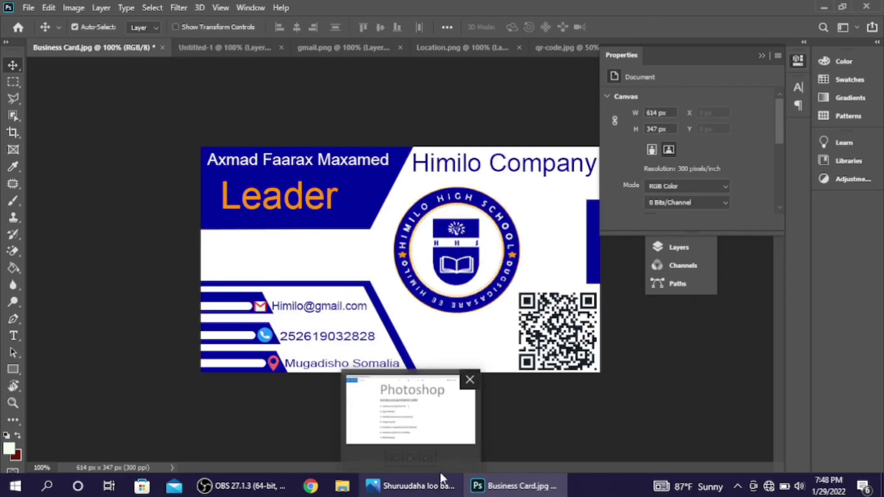
pyautogui.moveTo(492, 486)
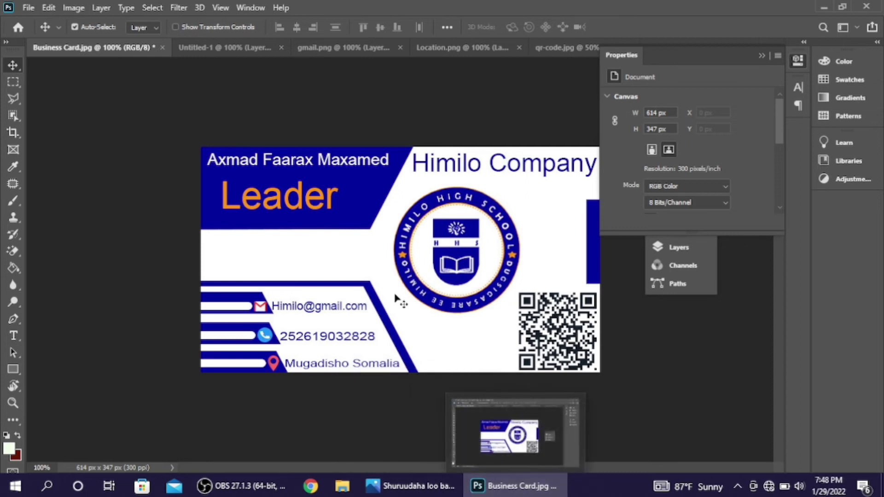
pyautogui.click(440, 46)
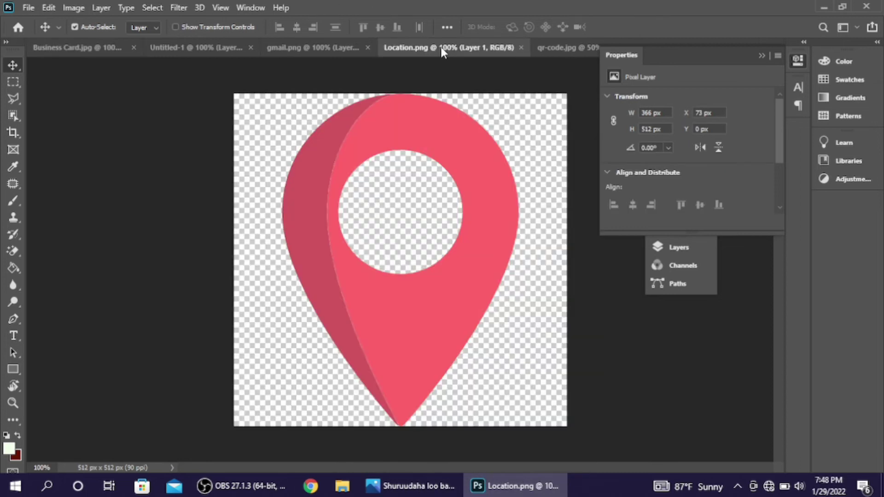
pyautogui.moveTo(420, 144); pyautogui.dragTo(404, 263)
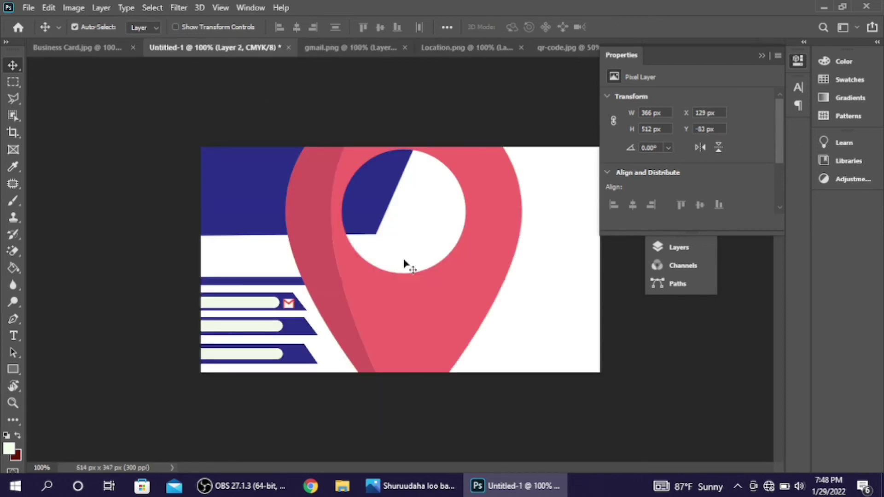
# Step: Scale the location pin to about 4.37% and place it on the bottom blue bar, beside the off-white bar's rounded end
pyautogui.hotkey('ctrl', 't')
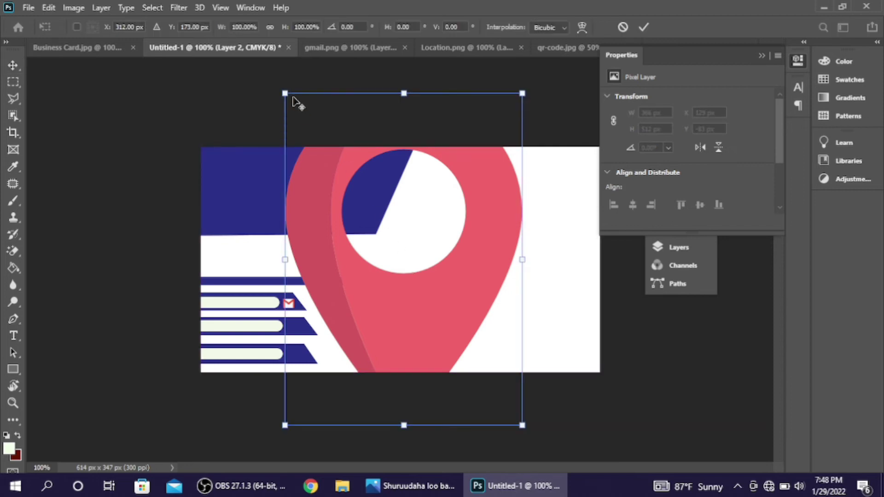
pyautogui.moveTo(287, 94); pyautogui.dragTo(300, 354)
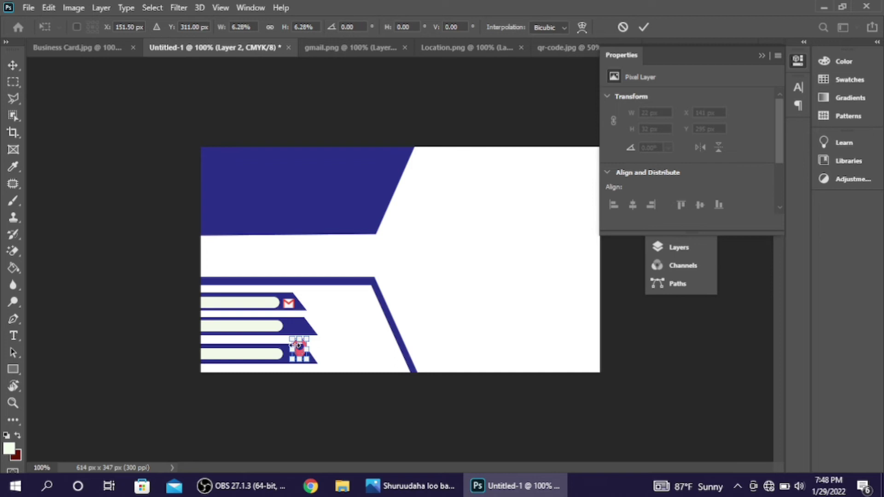
pyautogui.moveTo(292, 341); pyautogui.dragTo(297, 352)
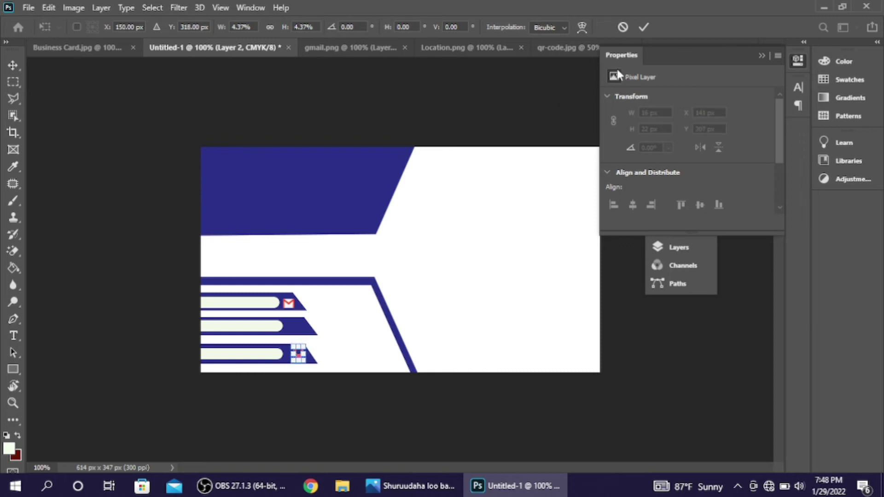
pyautogui.click(643, 28)
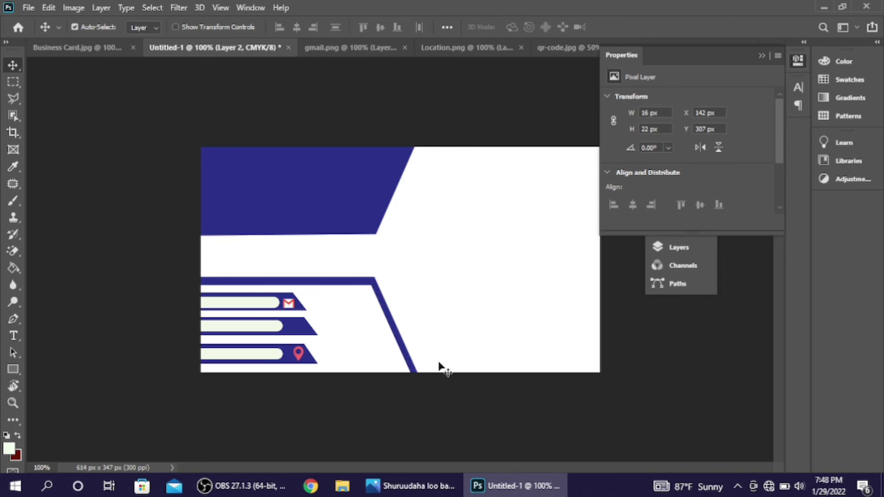
# Step: Nudge the bottom blue bar slightly left and move the location pin to X 139 px, Y 308 px
pyautogui.click(292, 360)
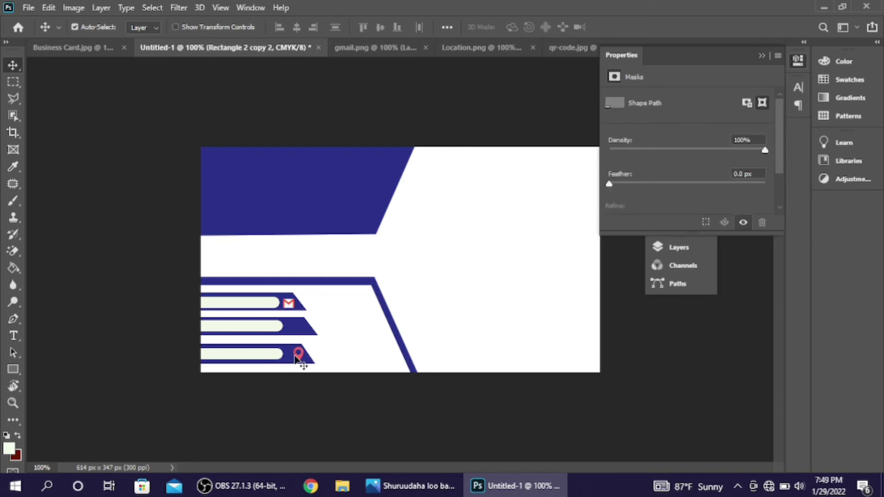
pyautogui.click(298, 358)
pyautogui.press('Left')
pyautogui.press('Left')
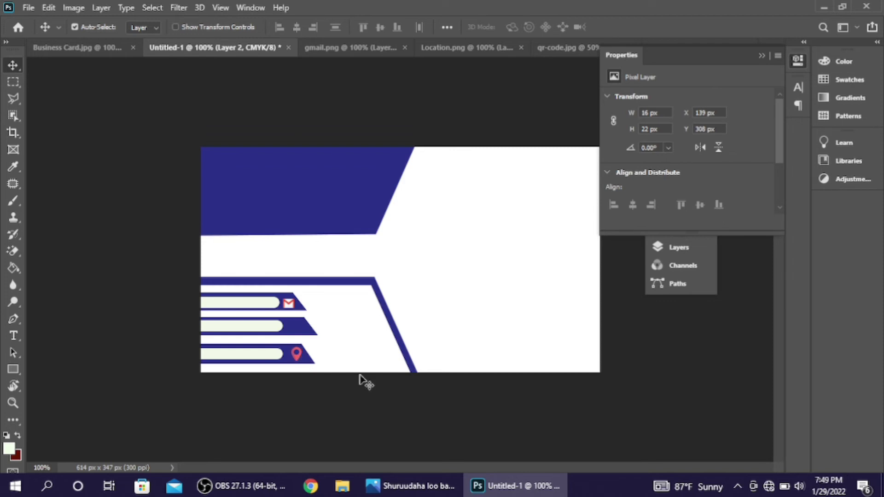
# Step: Copy the telephone icon from telephone.png into the business card and scale it to about 3.91% on the middle blue bar's right end
pyautogui.click(296, 338)
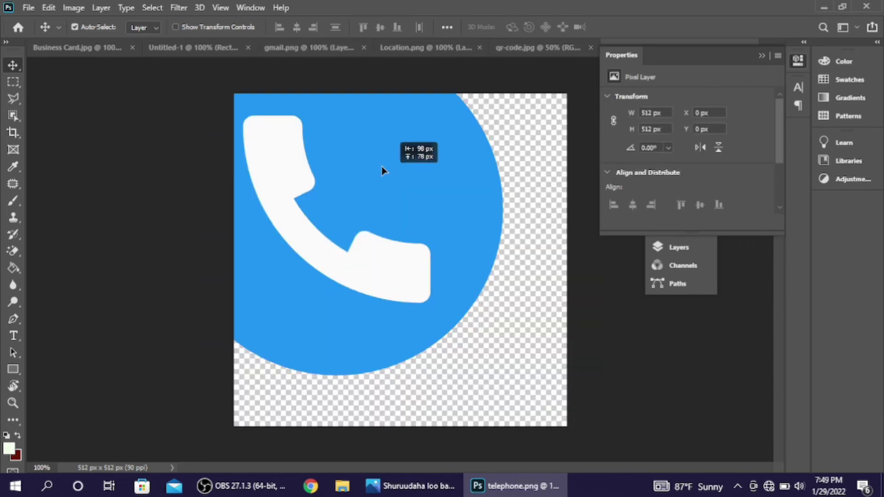
pyautogui.moveTo(382, 166); pyautogui.dragTo(400, 290)
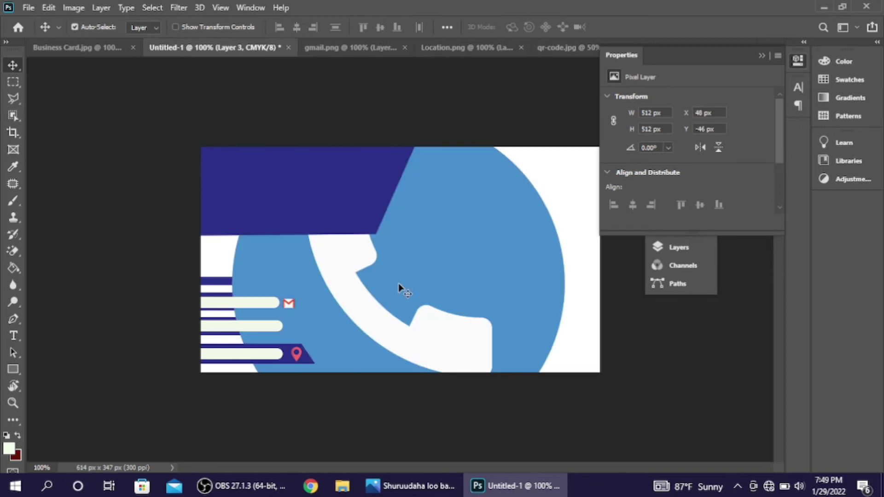
pyautogui.hotkey('ctrl', 't')
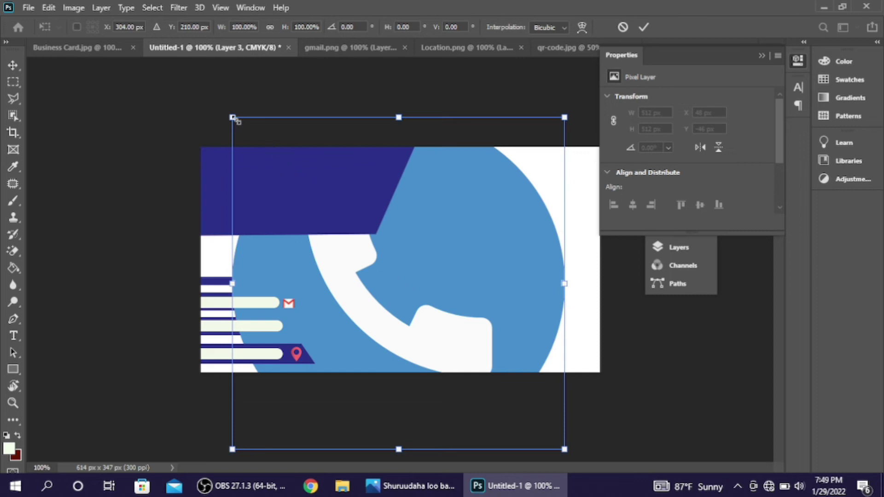
pyautogui.moveTo(233, 117); pyautogui.dragTo(300, 329)
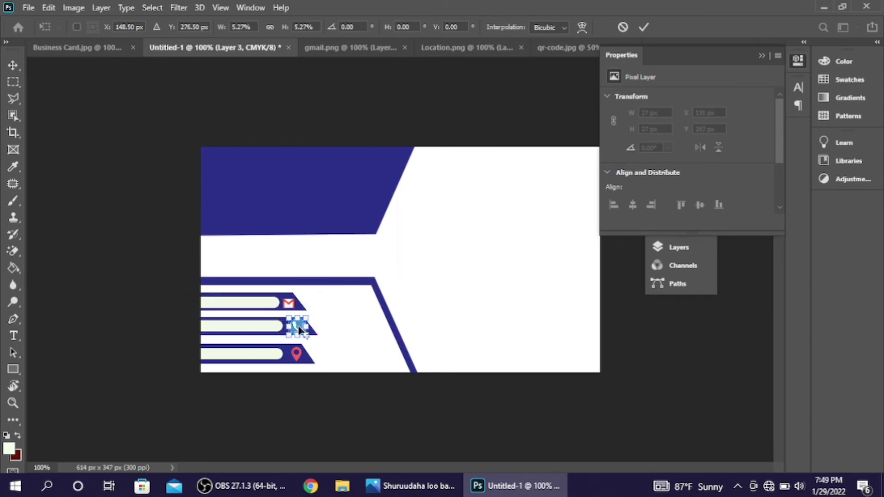
pyautogui.moveTo(292, 318); pyautogui.dragTo(295, 321)
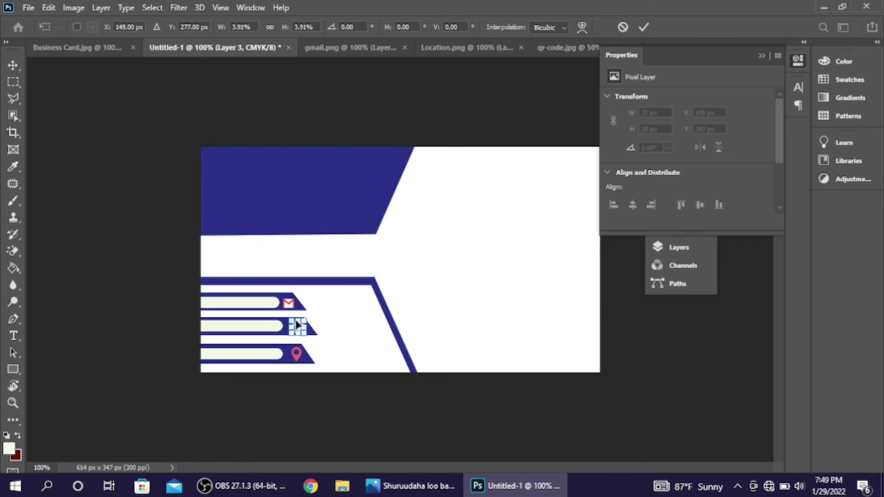
pyautogui.click(637, 29)
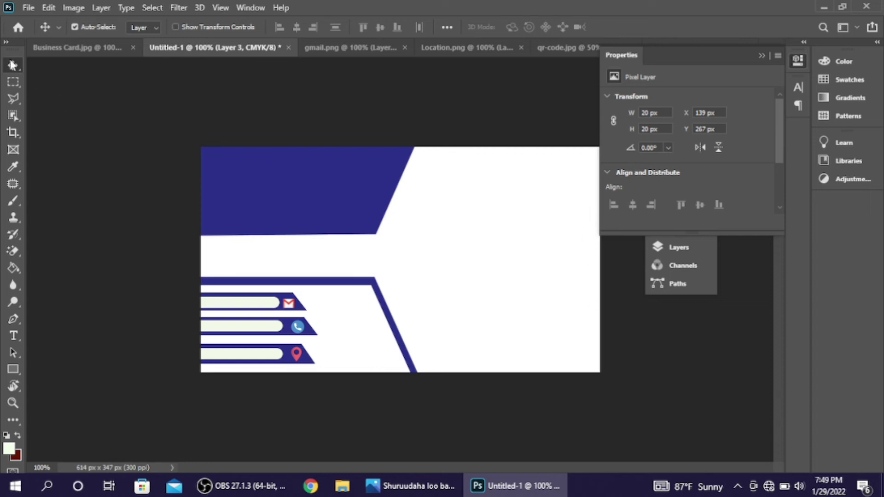
# Step: Draw a rectangle about 73 x 163 px overlapping the card's right edge and fill it with dark blue
pyautogui.click(14, 369)
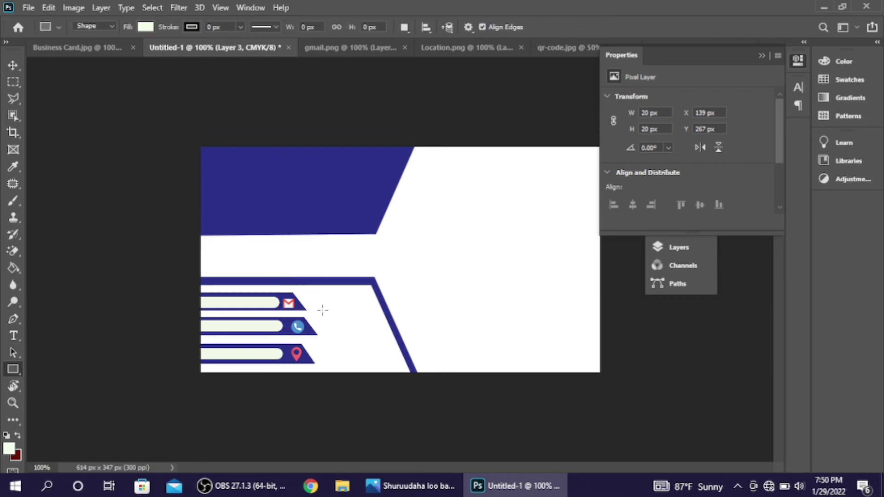
pyautogui.moveTo(624, 315); pyautogui.dragTo(576, 208)
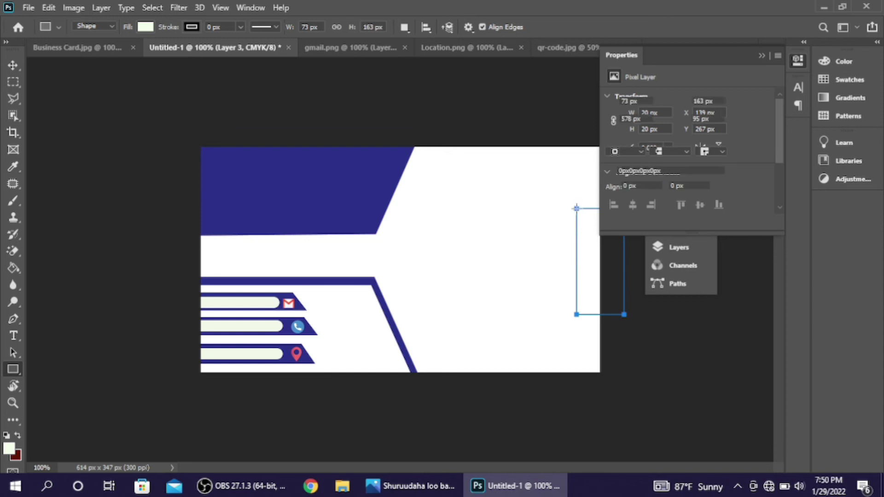
pyautogui.click(144, 27)
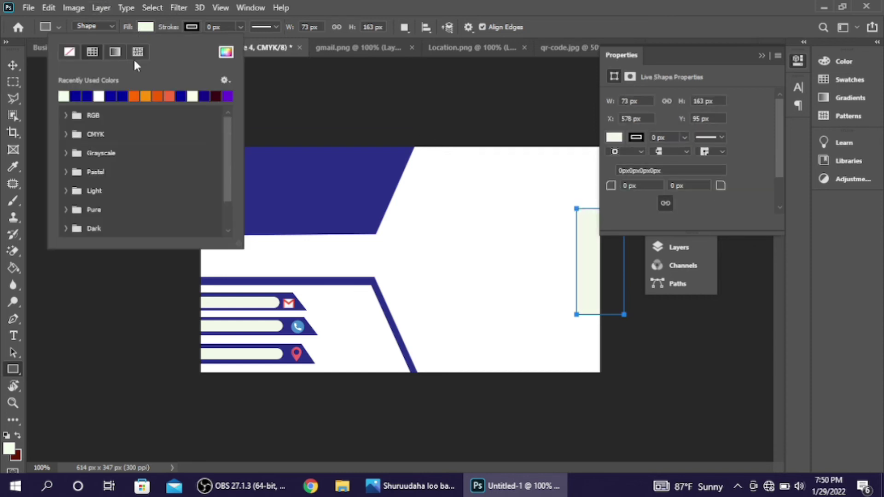
pyautogui.click(122, 96)
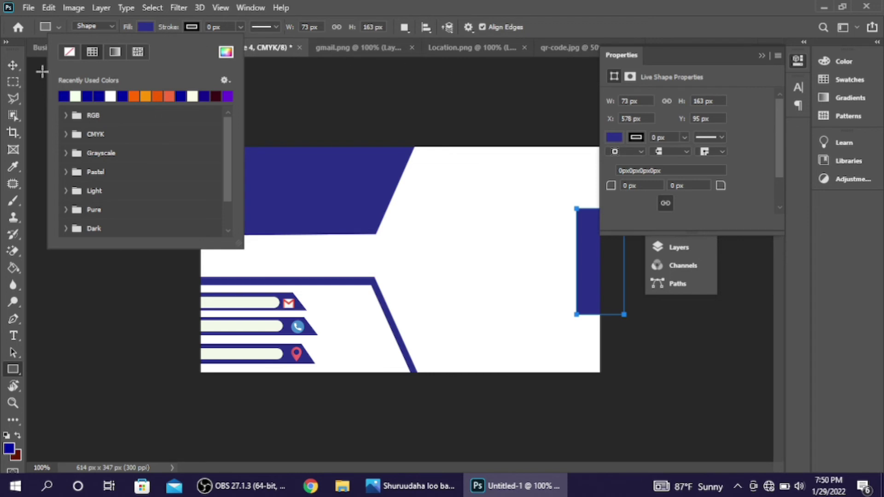
pyautogui.click(12, 65)
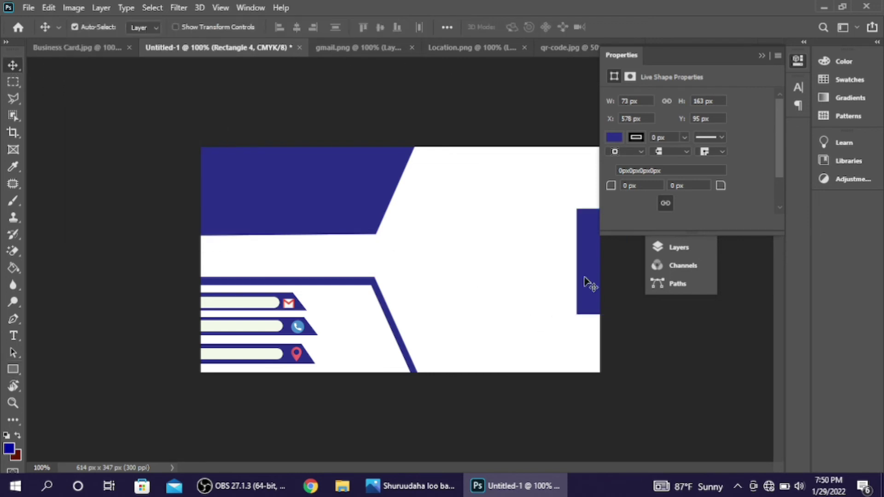
# Step: Shift the right-edge blue rectangle farther off the card, shrink it to about 67 x 111 px and nudge it slightly down
pyautogui.moveTo(590, 282); pyautogui.dragTo(599, 262)
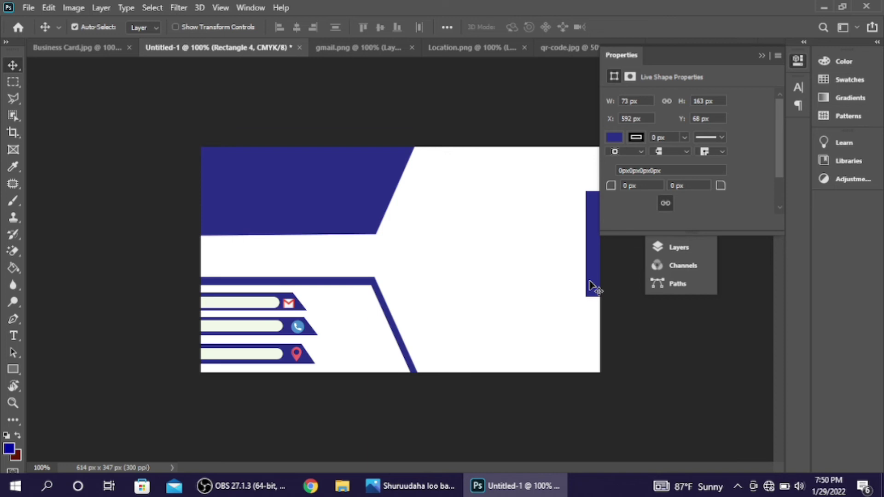
pyautogui.hotkey('ctrl', 't')
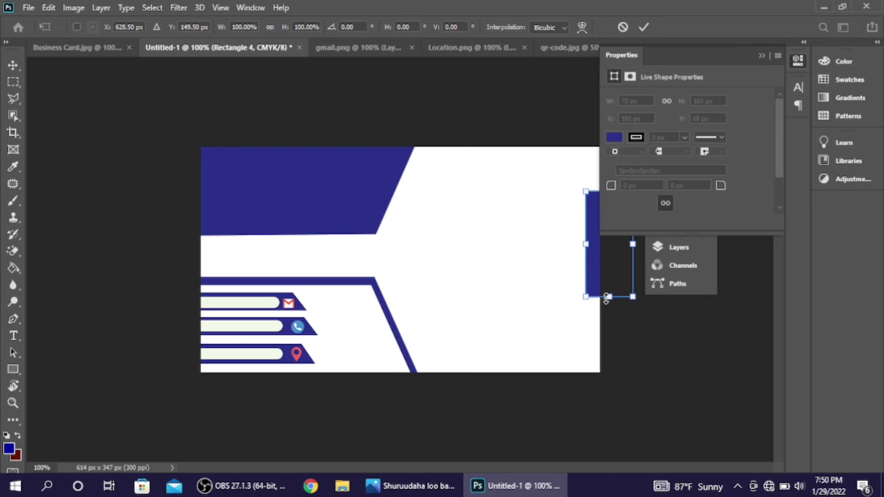
pyautogui.moveTo(606, 299); pyautogui.dragTo(593, 263)
pyautogui.click(643, 29)
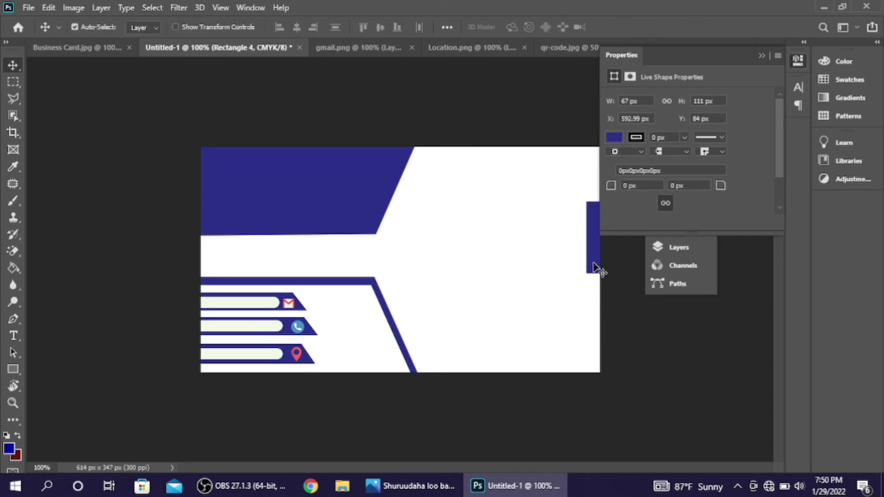
pyautogui.press('Down')
pyautogui.press('Down')
pyautogui.click(629, 315)
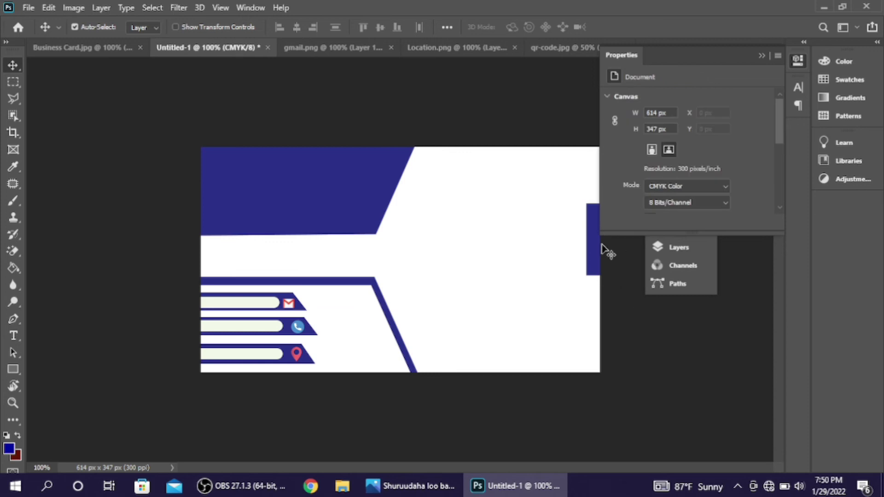
pyautogui.moveTo(597, 244); pyautogui.dragTo(598, 254)
pyautogui.click(649, 338)
# Step: Try to move the QR code from qr-code.jpg into the business card document
pyautogui.click(556, 46)
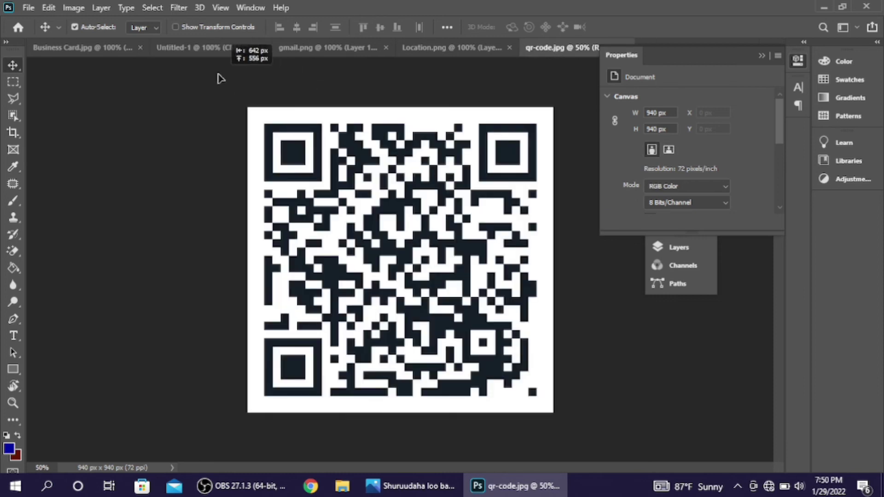
pyautogui.moveTo(345, 173); pyautogui.dragTo(328, 197)
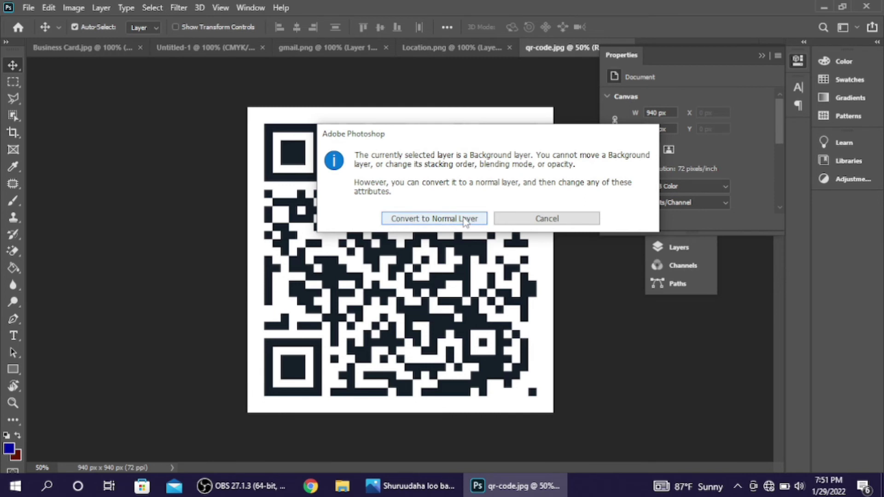
pyautogui.click(528, 220)
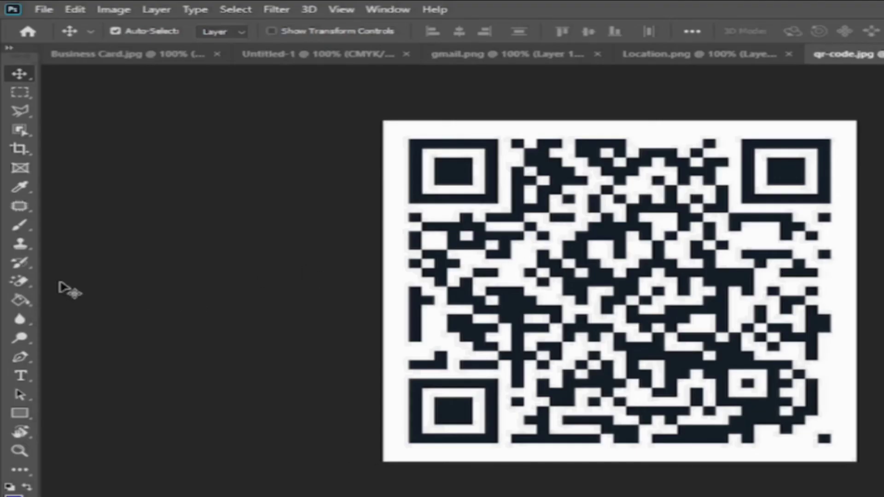
# Step: Erase the white background around the QR code with the Magic Eraser Tool, undoing the stray erasure of its dark corner frame
pyautogui.click(21, 283)
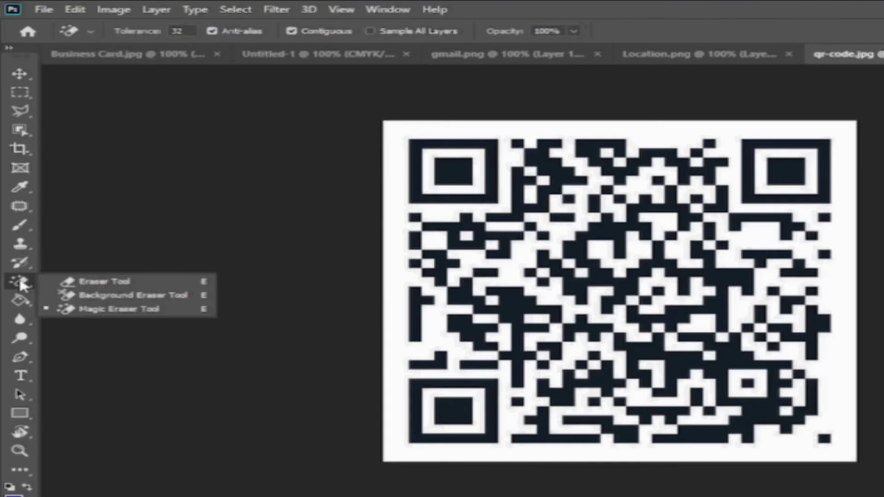
pyautogui.click(79, 312)
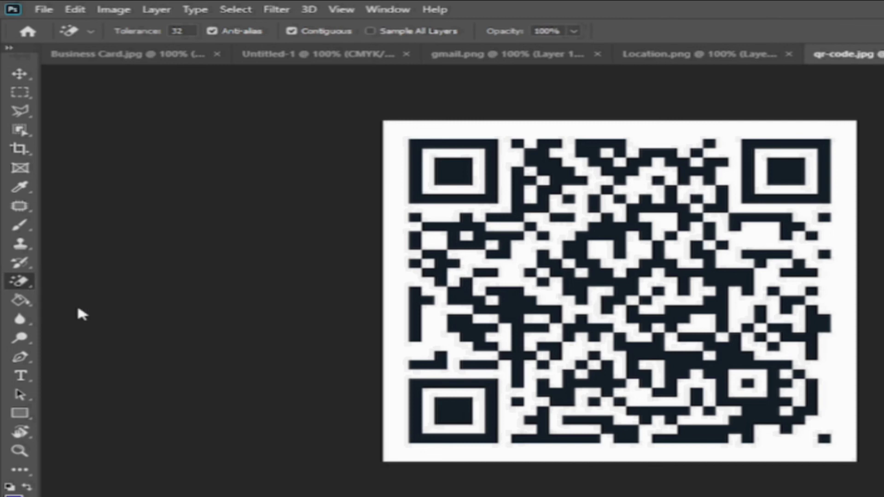
pyautogui.click(395, 129)
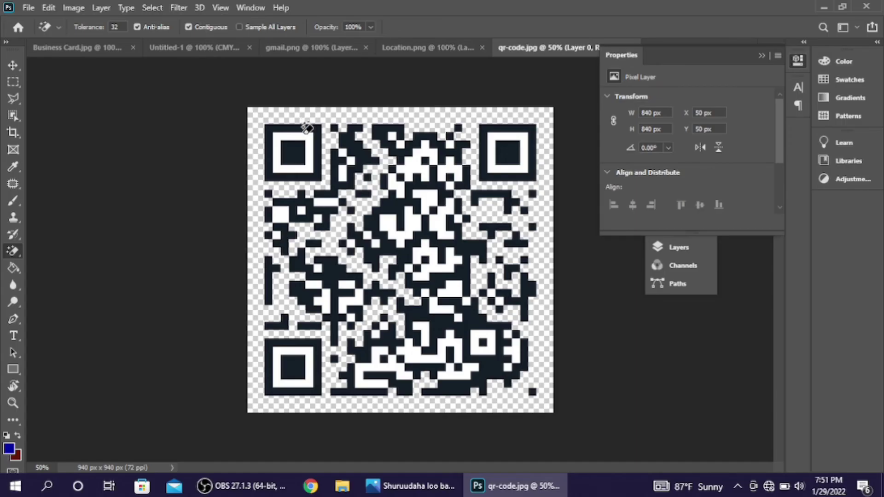
pyautogui.click(313, 133)
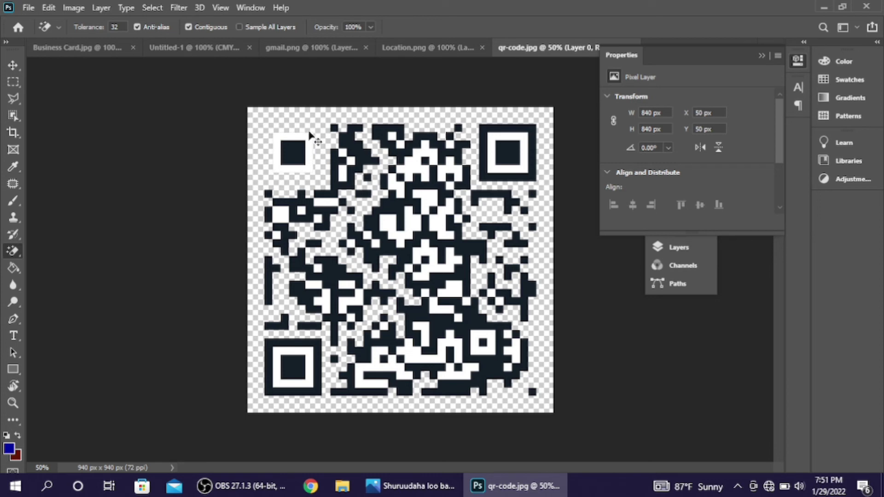
pyautogui.hotkey('ctrl', 'z')
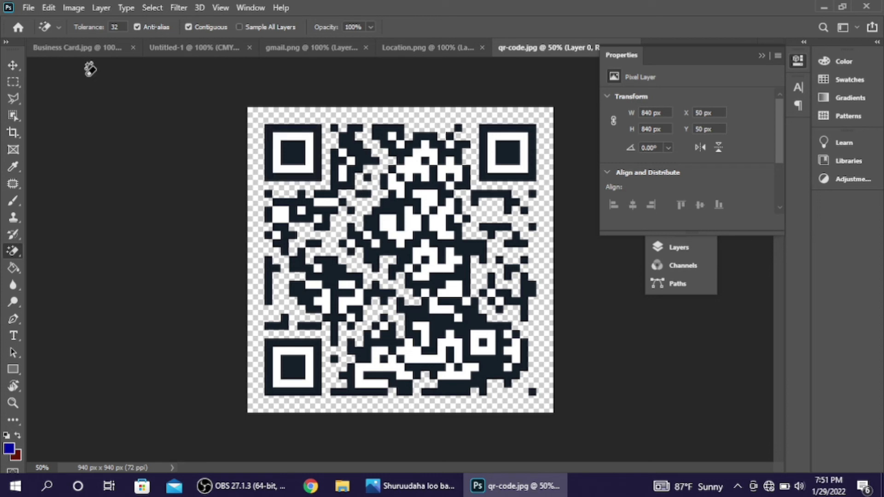
# Step: Copy the QR code into the business card and scale it to about 12.62% in the card's lower-right corner
pyautogui.click(16, 69)
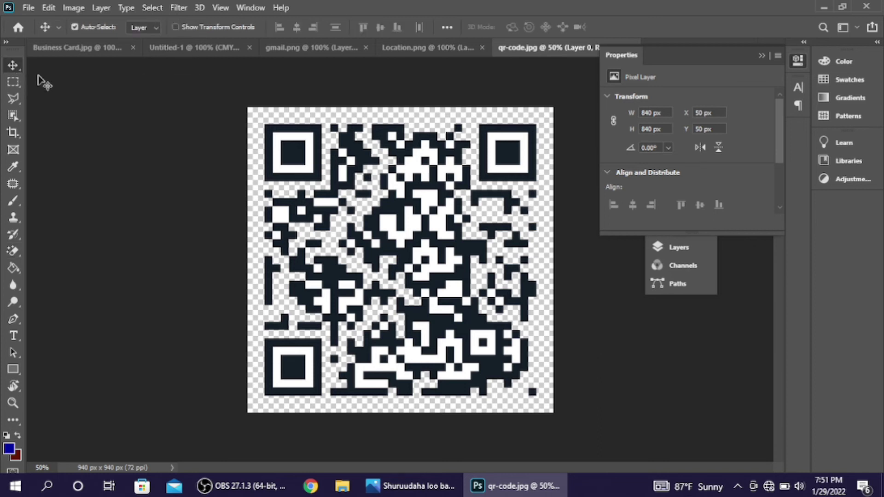
pyautogui.moveTo(417, 290); pyautogui.dragTo(436, 245)
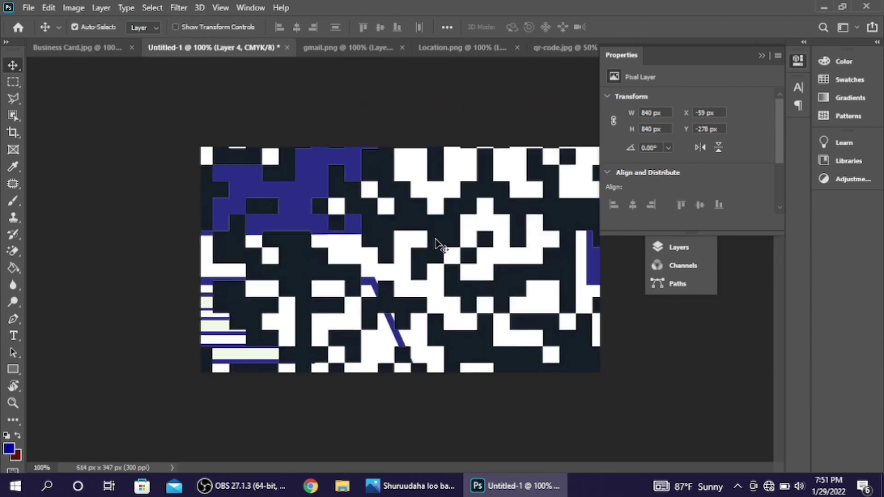
pyautogui.hotkey('ctrl', 't')
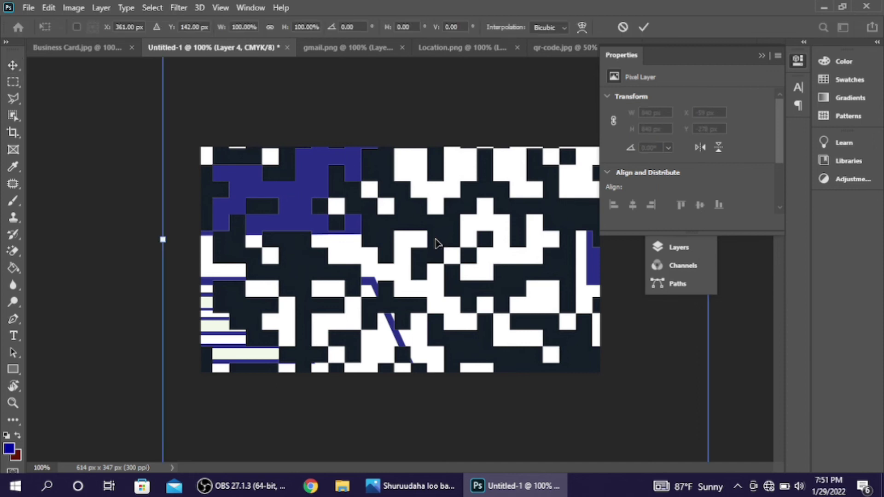
pyautogui.hotkey('ctrl', '-')
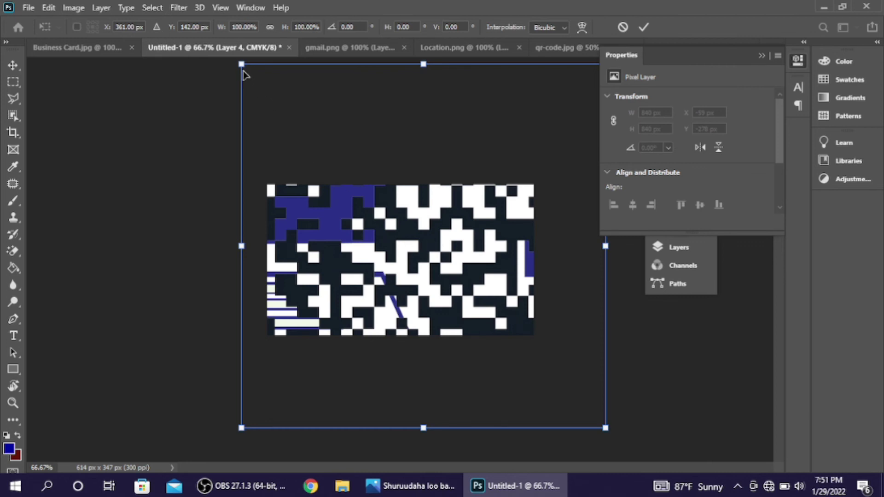
pyautogui.moveTo(240, 63); pyautogui.dragTo(410, 233)
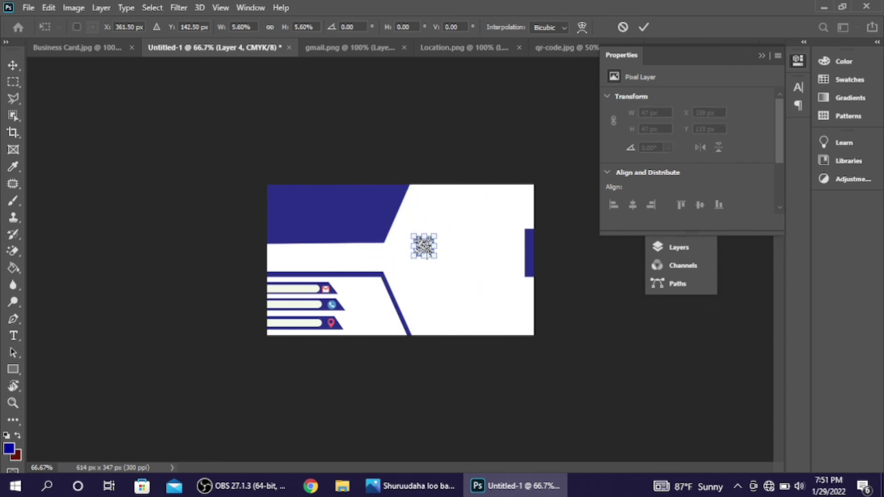
pyautogui.hotkey('ctrl', '+')
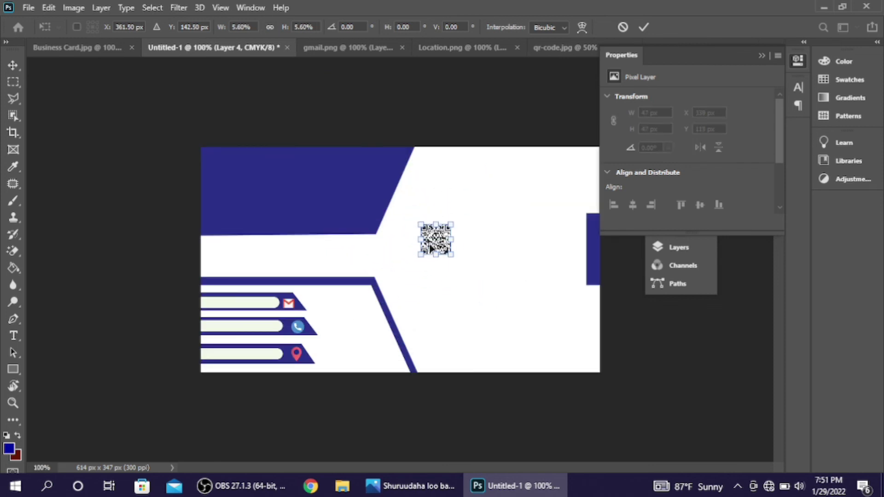
pyautogui.moveTo(431, 248); pyautogui.dragTo(558, 339)
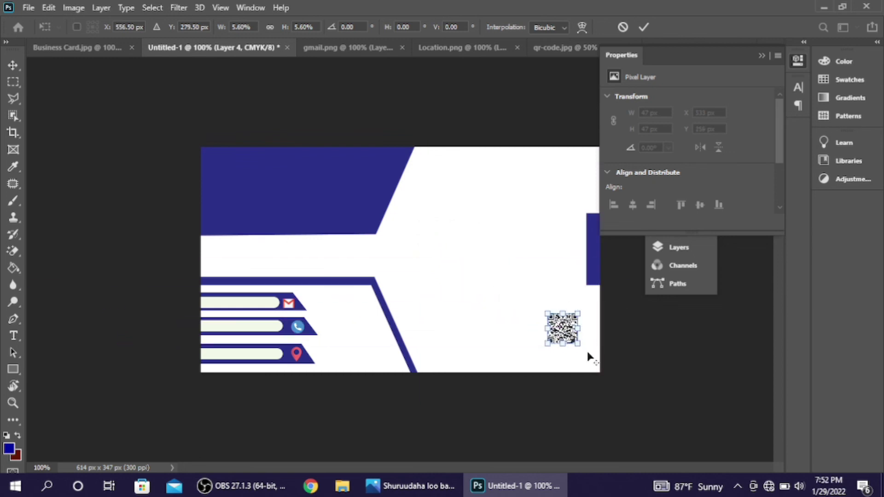
pyautogui.moveTo(584, 350); pyautogui.dragTo(602, 370)
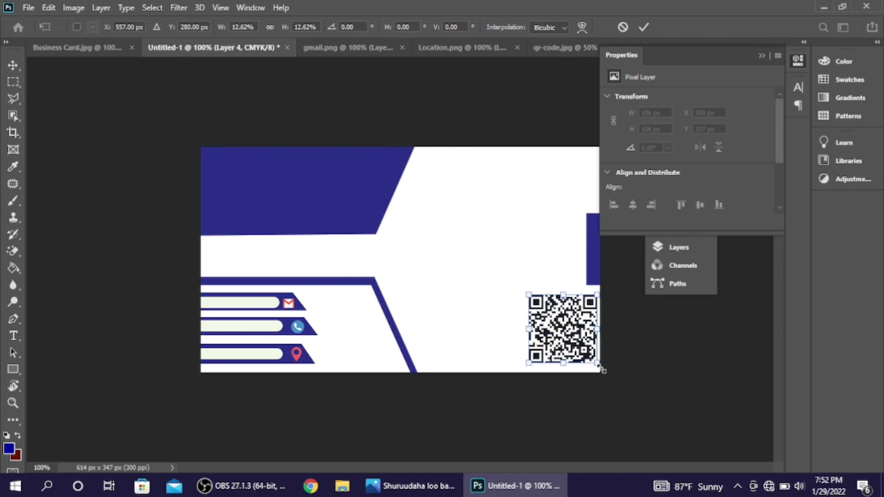
pyautogui.click(645, 27)
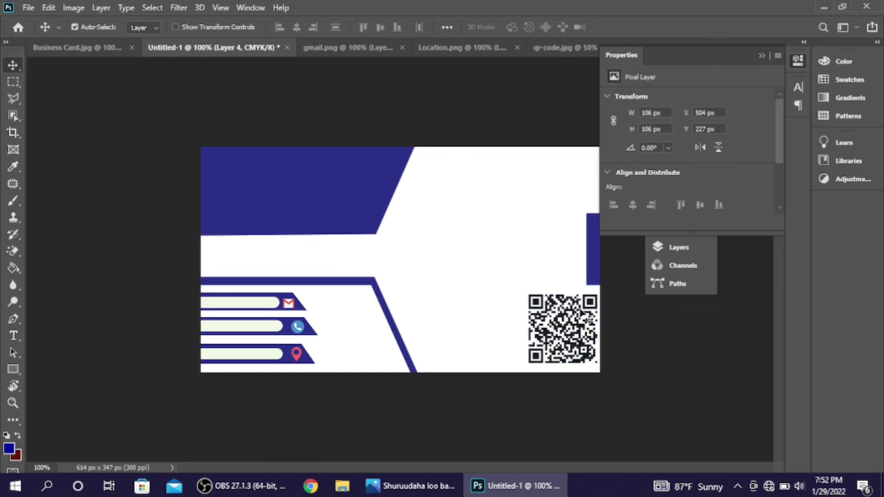
# Step: Nudge the QR code down and slightly right to X 505 px, Y 237 px
pyautogui.press('Down')
pyautogui.press('Down')
pyautogui.press('Down')
pyautogui.press('Down')
pyautogui.press('Down')
pyautogui.press('Down')
pyautogui.press('Down')
pyautogui.press('Down')
pyautogui.press('Down')
pyautogui.press('Down')
pyautogui.press('Down')
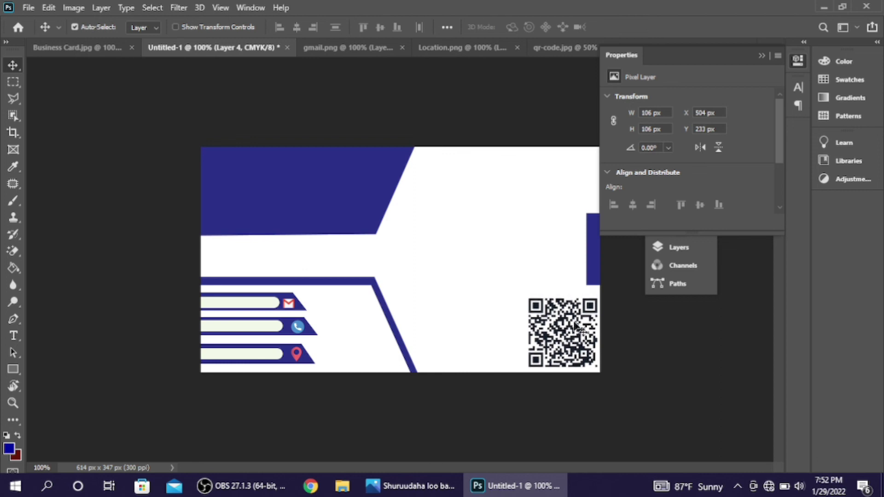
pyautogui.press('Right')
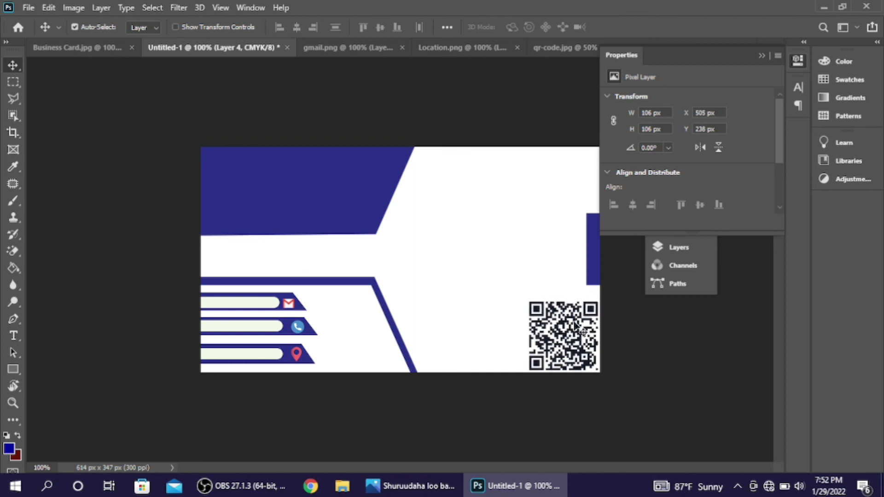
pyautogui.press('Up')
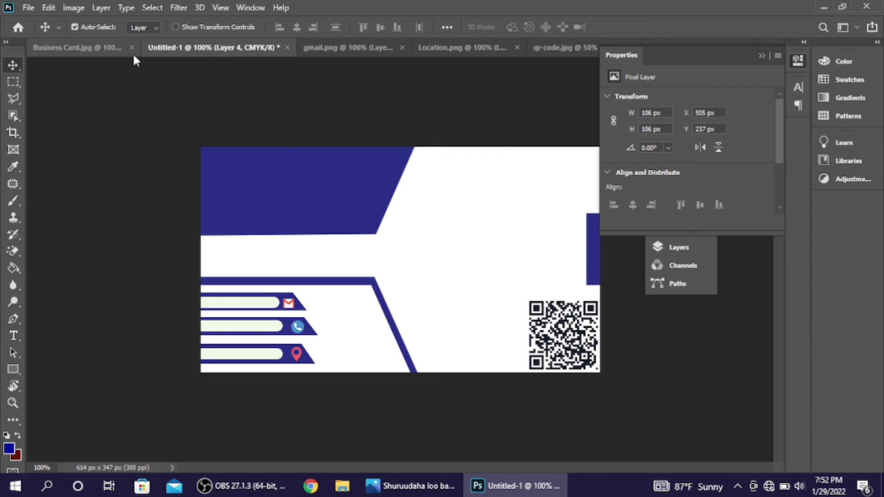
# Step: Check the reference Business Card.jpg and open the Logo image from the practice > sawir folder
pyautogui.click(102, 47)
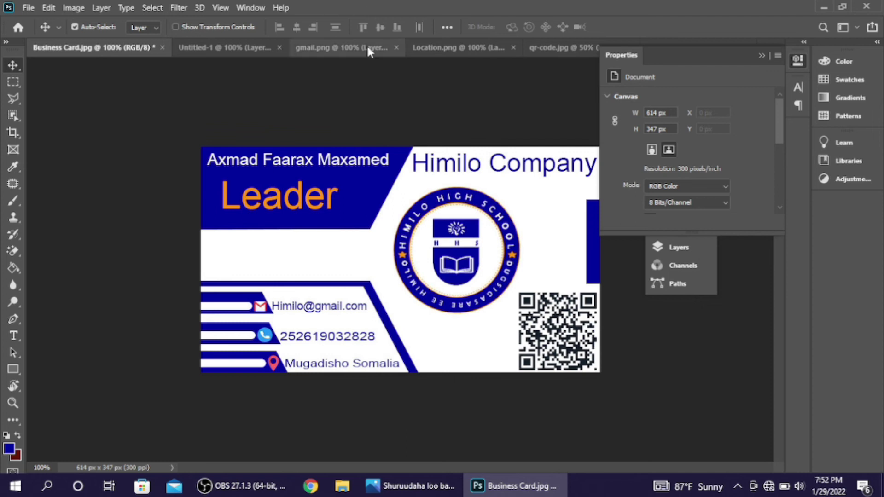
pyautogui.click(212, 48)
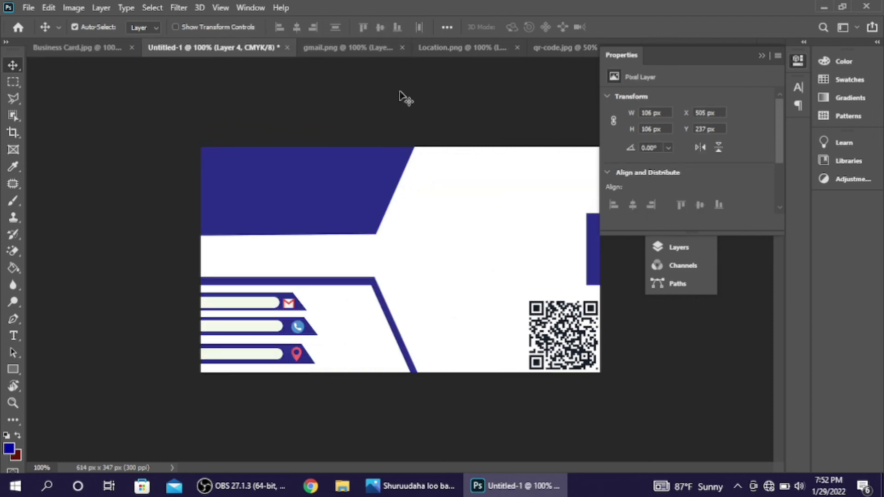
pyautogui.hotkey('ctrl', 'o')
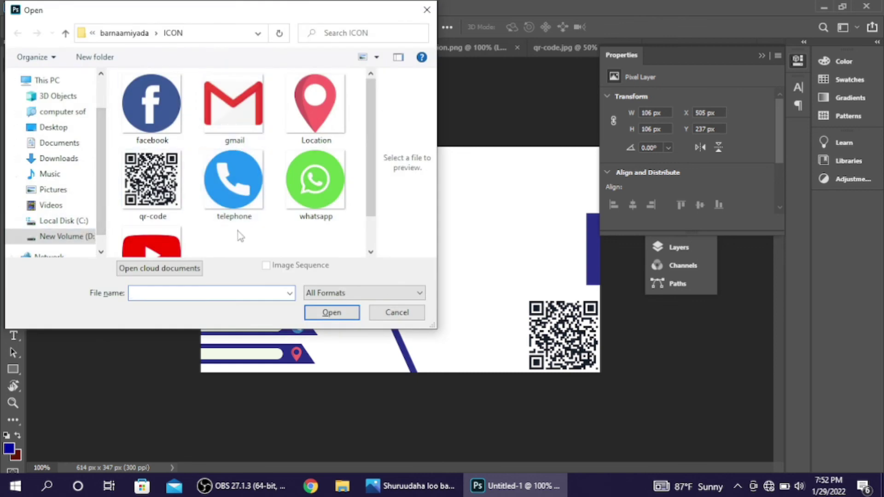
pyautogui.hotkey('alt', 'Up')
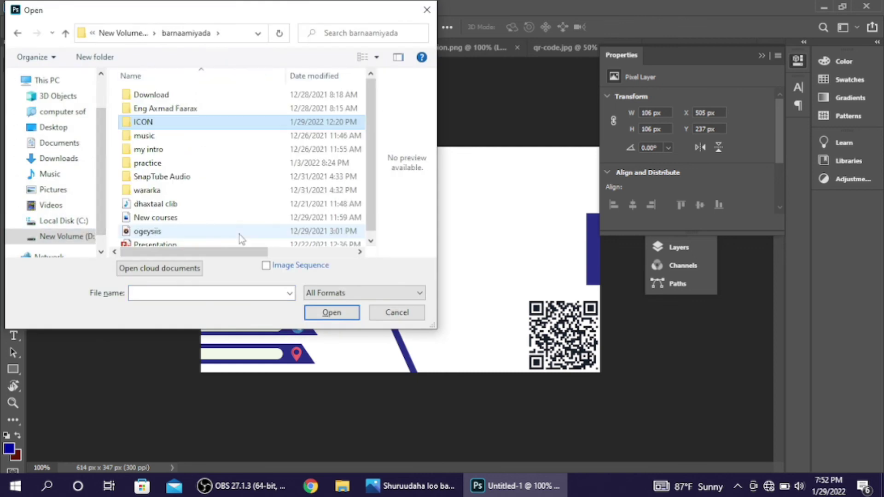
pyautogui.doubleClick(205, 165)
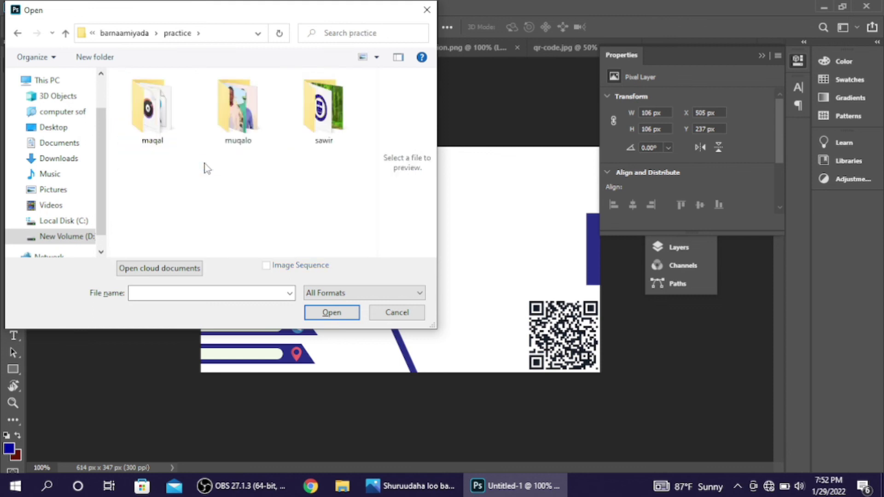
pyautogui.doubleClick(316, 130)
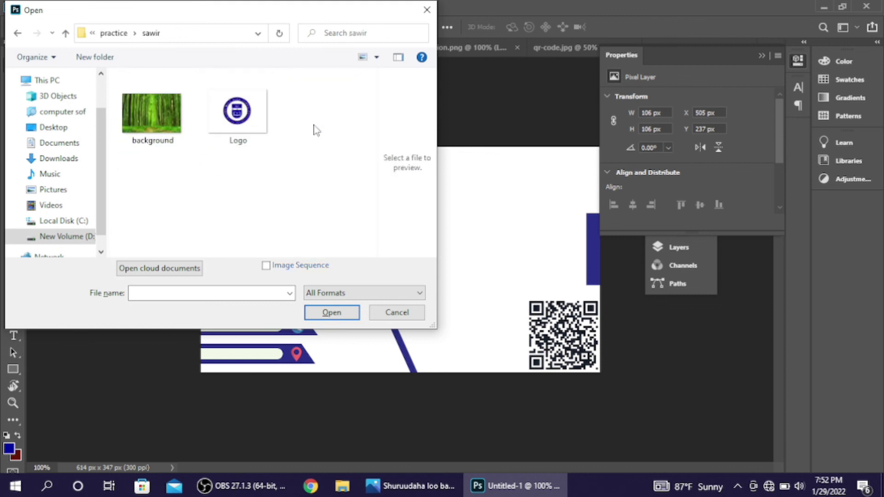
pyautogui.click(252, 126)
pyautogui.click(331, 312)
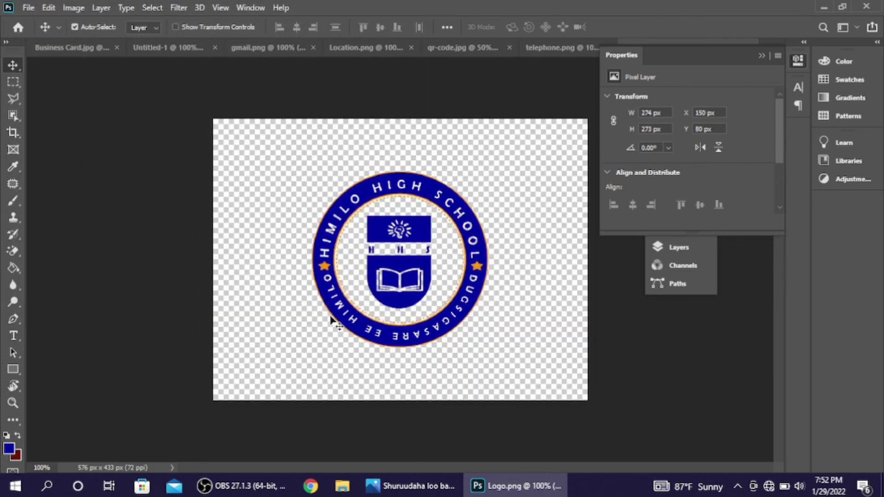
# Step: Erase the background around the circular logo with the Magic Eraser Tool
pyautogui.click(19, 250)
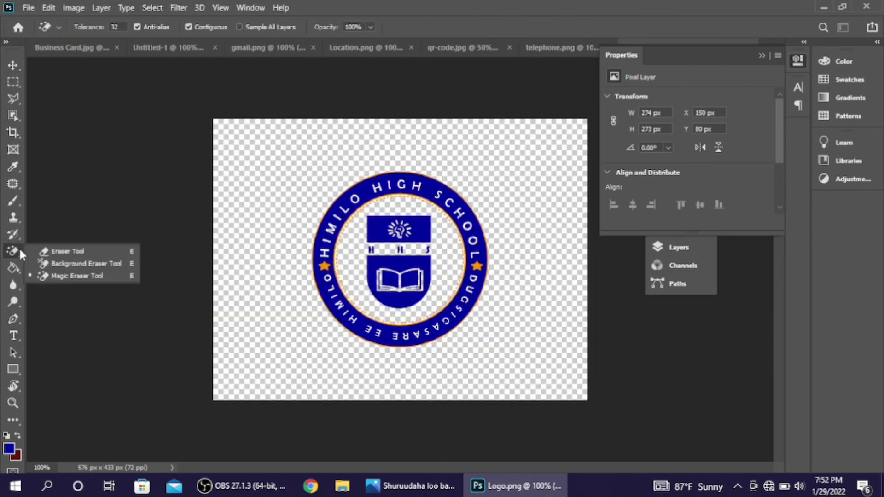
pyautogui.click(44, 277)
pyautogui.click(273, 139)
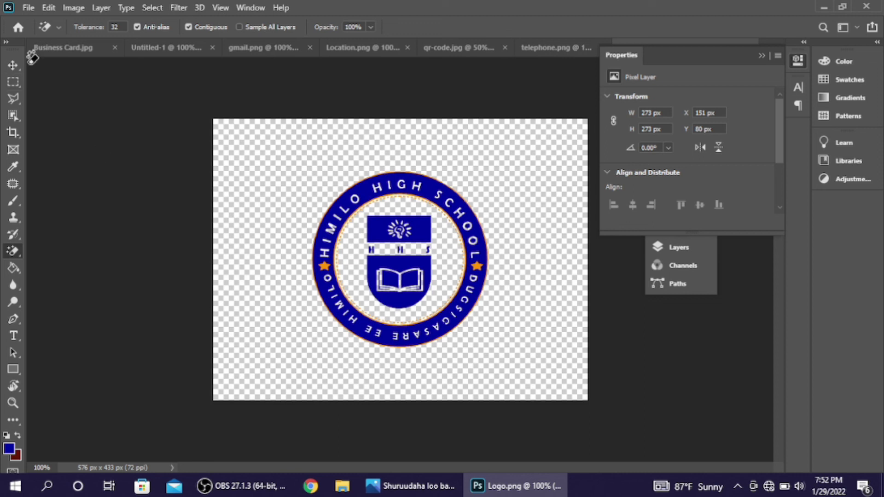
# Step: Copy the logo into the business card's white area above the QR code and scale it to about 220 x 220 px
pyautogui.click(18, 63)
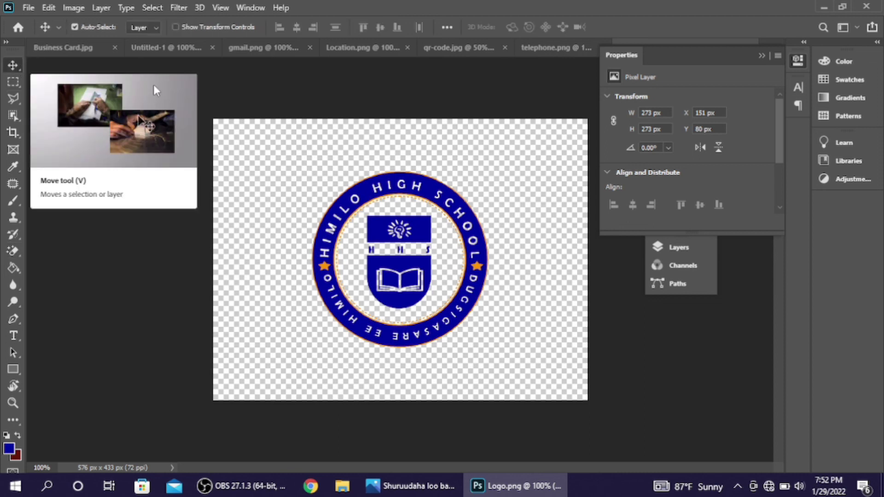
pyautogui.moveTo(344, 224); pyautogui.dragTo(477, 262)
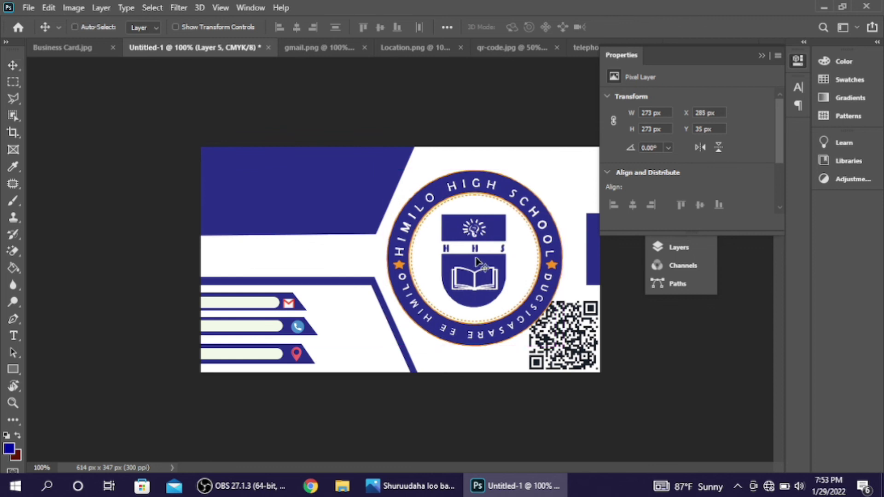
pyautogui.hotkey('ctrl', 't')
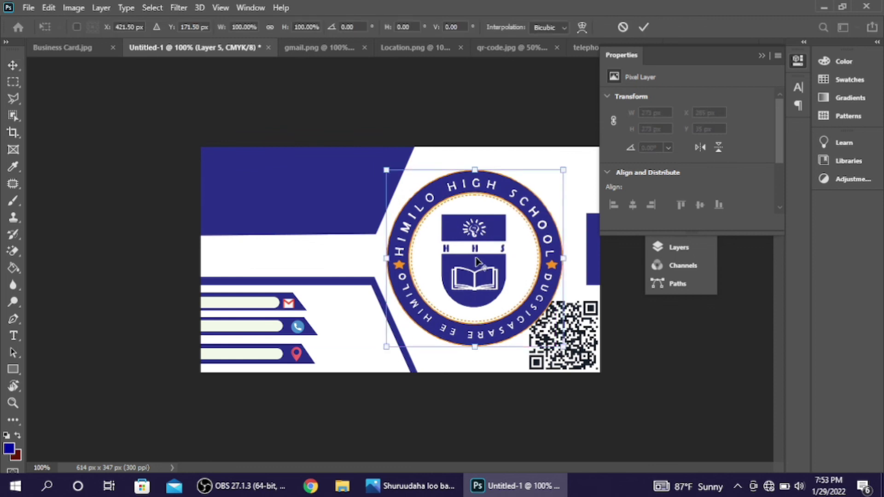
pyautogui.moveTo(386, 171); pyautogui.dragTo(412, 196)
pyautogui.moveTo(465, 264); pyautogui.dragTo(462, 259)
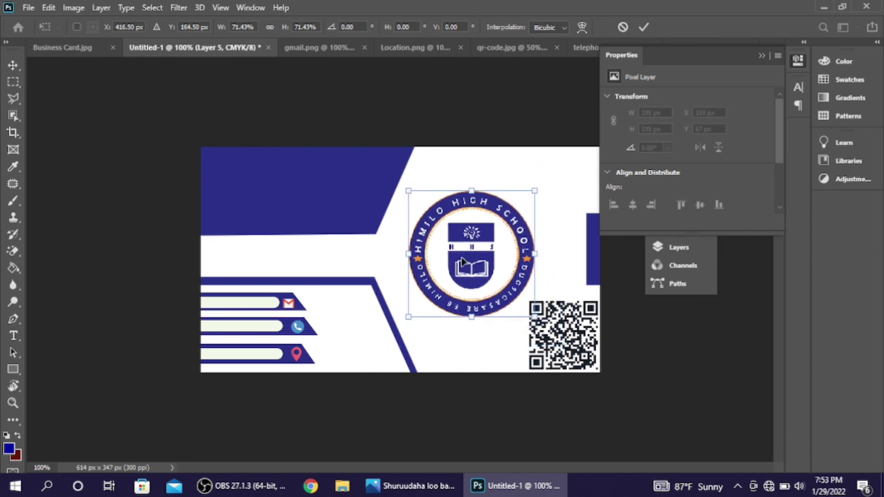
pyautogui.click(643, 27)
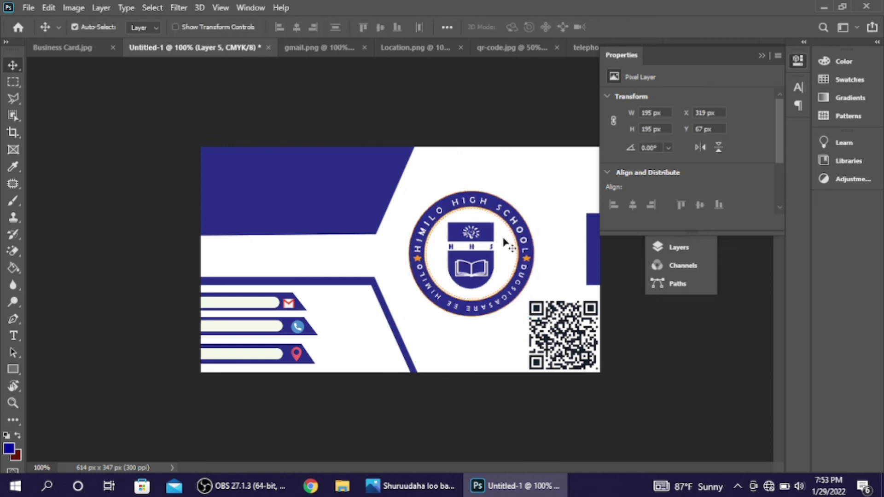
pyautogui.hotkey('ctrl', 'z')
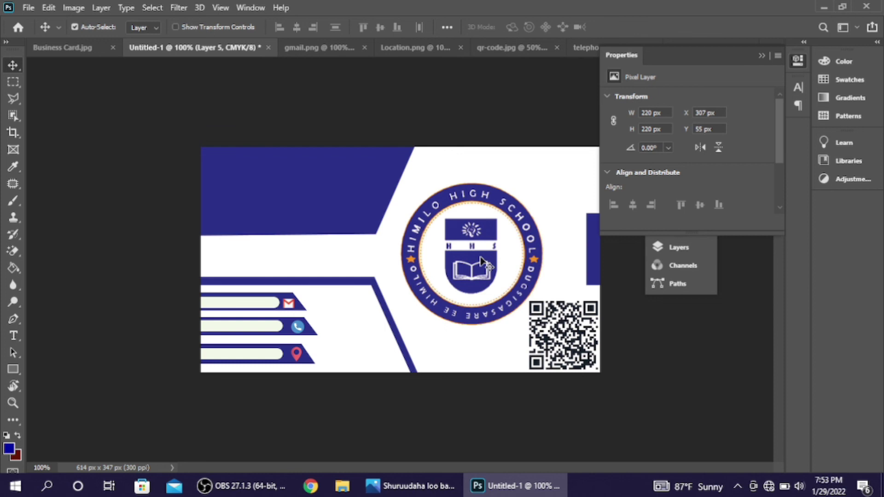
# Step: Compare the logo placement with the reference Business Card.jpg, returning to the new card and deselecting its logo layer
pyautogui.click(45, 51)
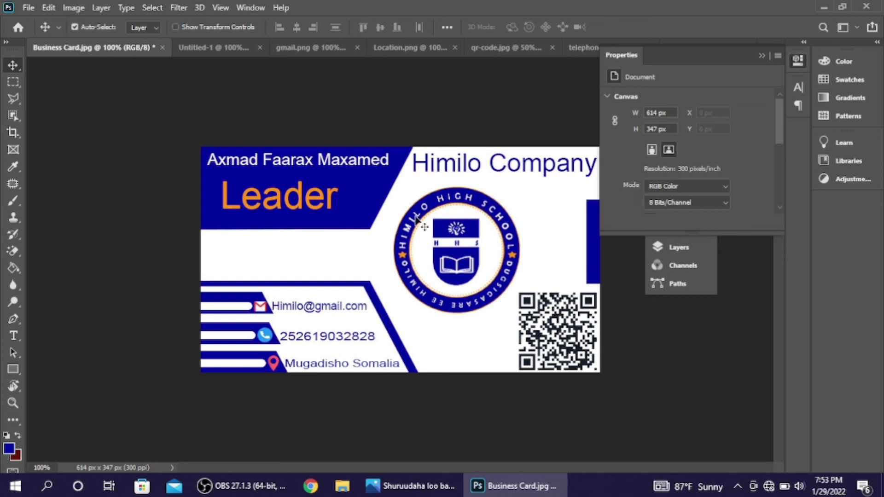
pyautogui.click(223, 49)
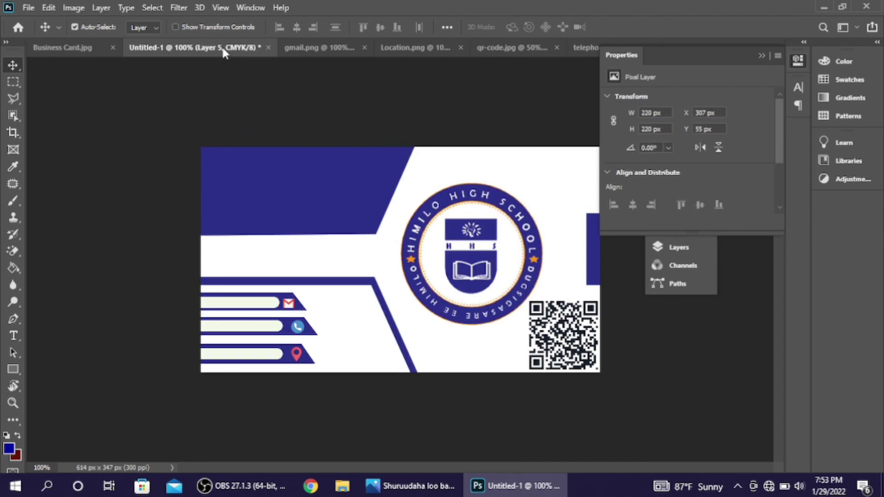
pyautogui.click(440, 417)
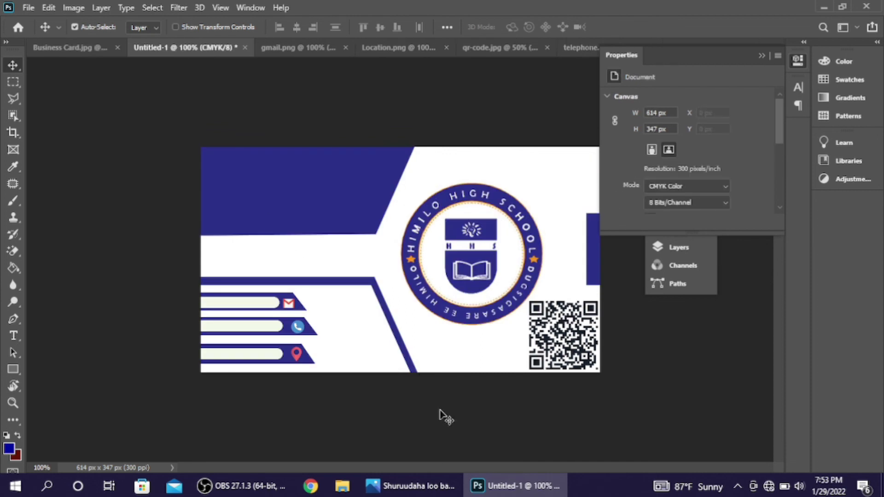